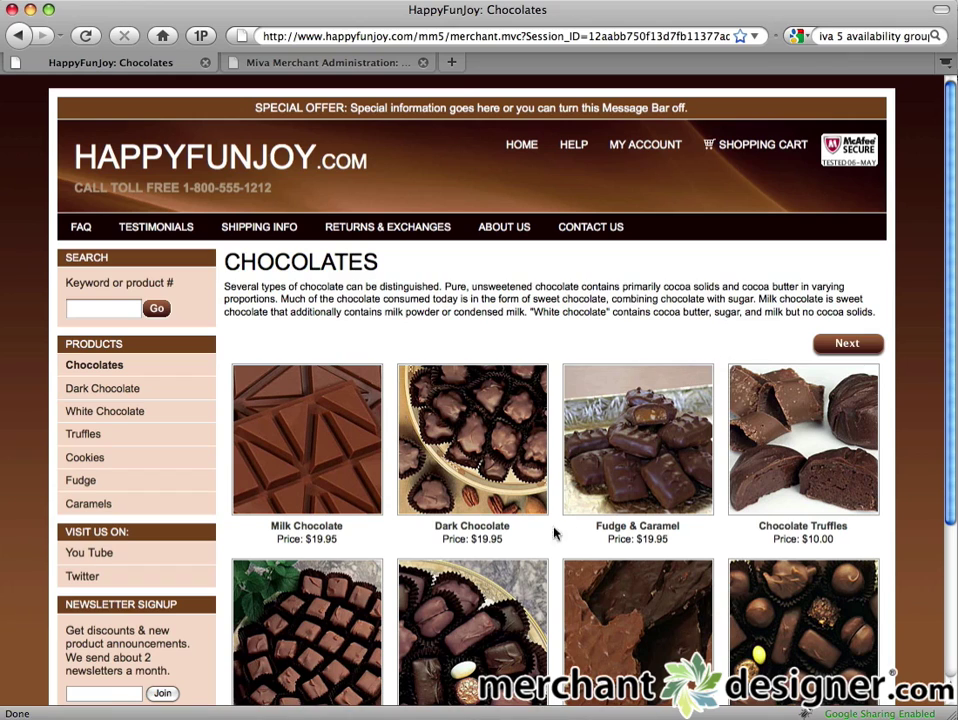
Step: Highlight Dark Chocolate at $19.95 on the storefront, then go to the store administration
left_click_drag(497, 540, 410, 537)
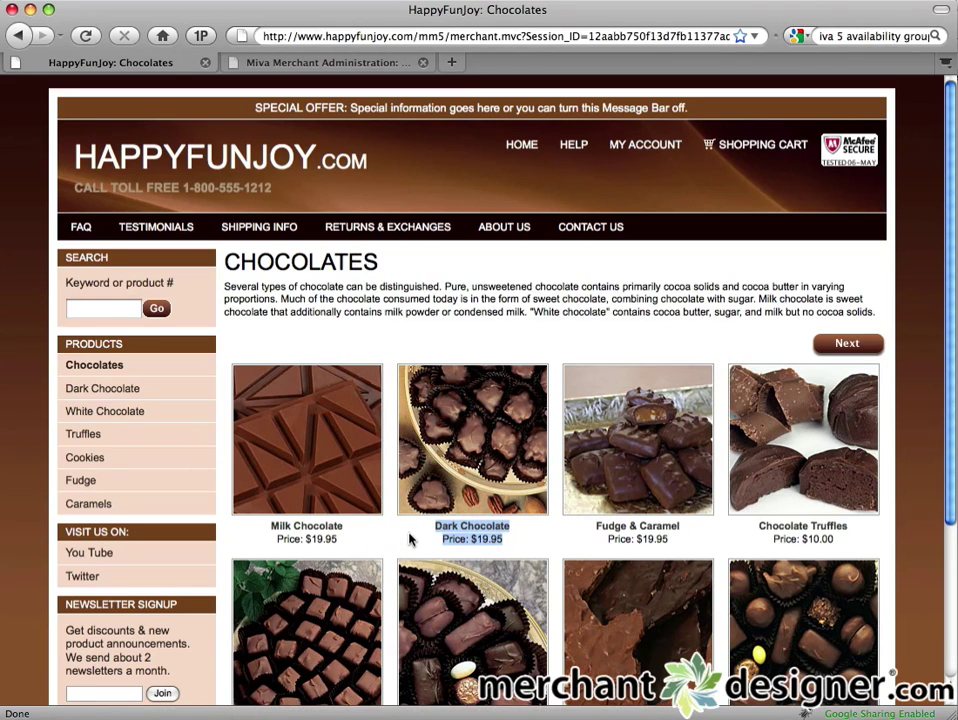
left_click(328, 64)
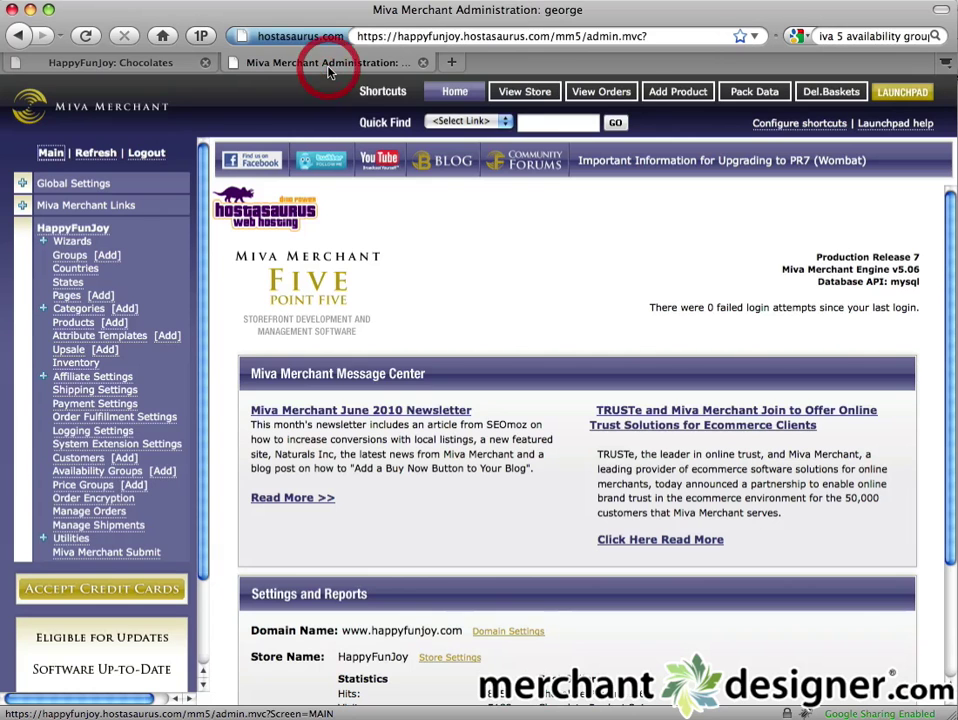
Step: Change product choc02 Dark Chocolate's price from 19.95 to 24.95 and save it
left_click(73, 323)
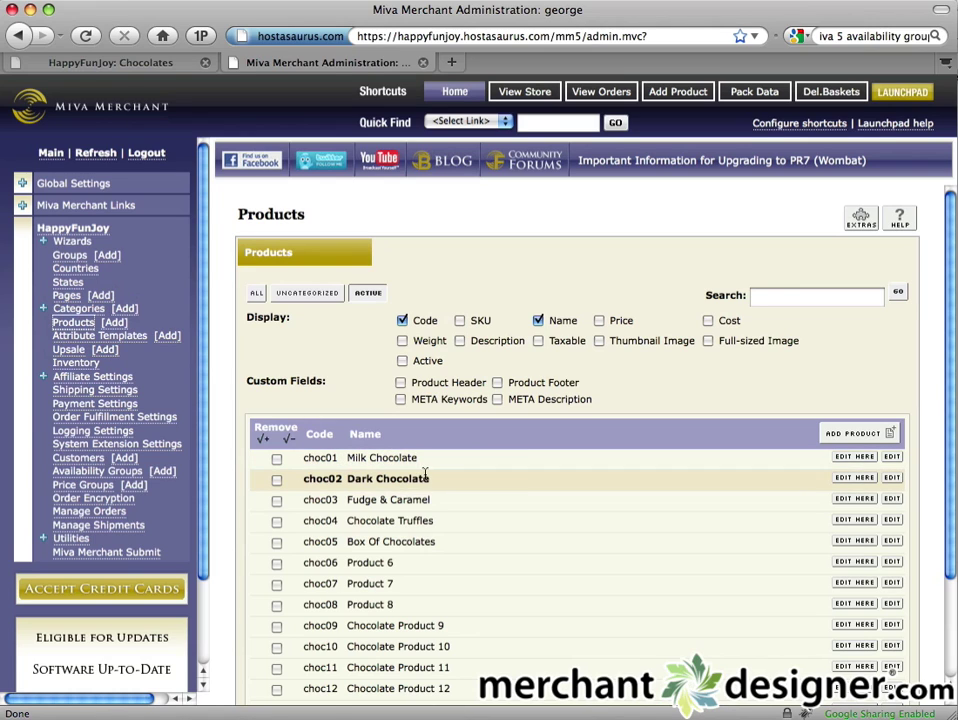
left_click(892, 479)
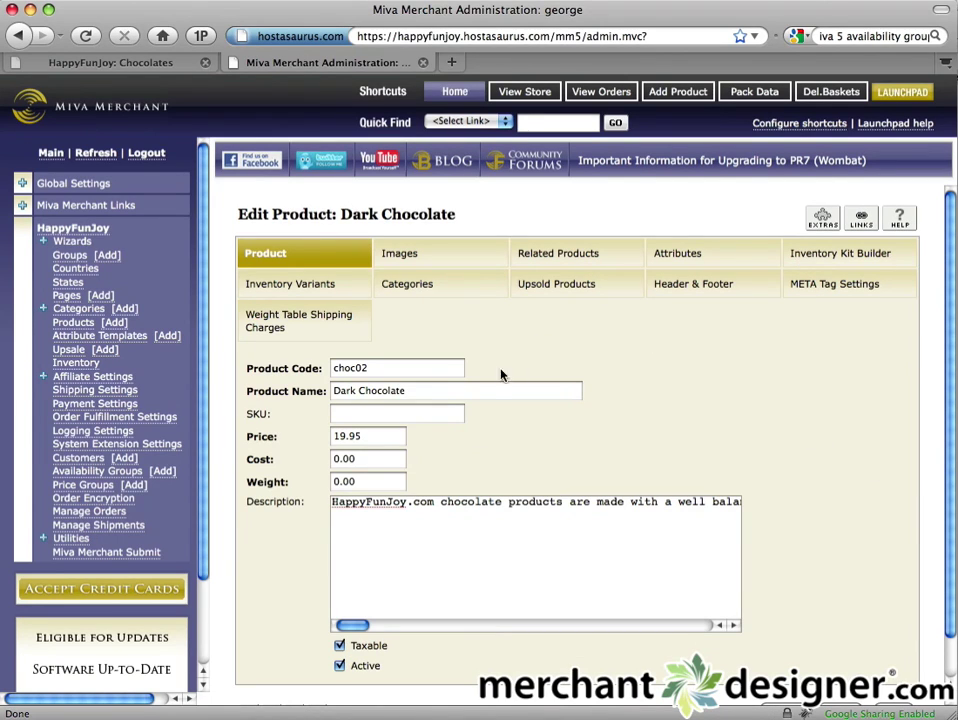
double_click(391, 437)
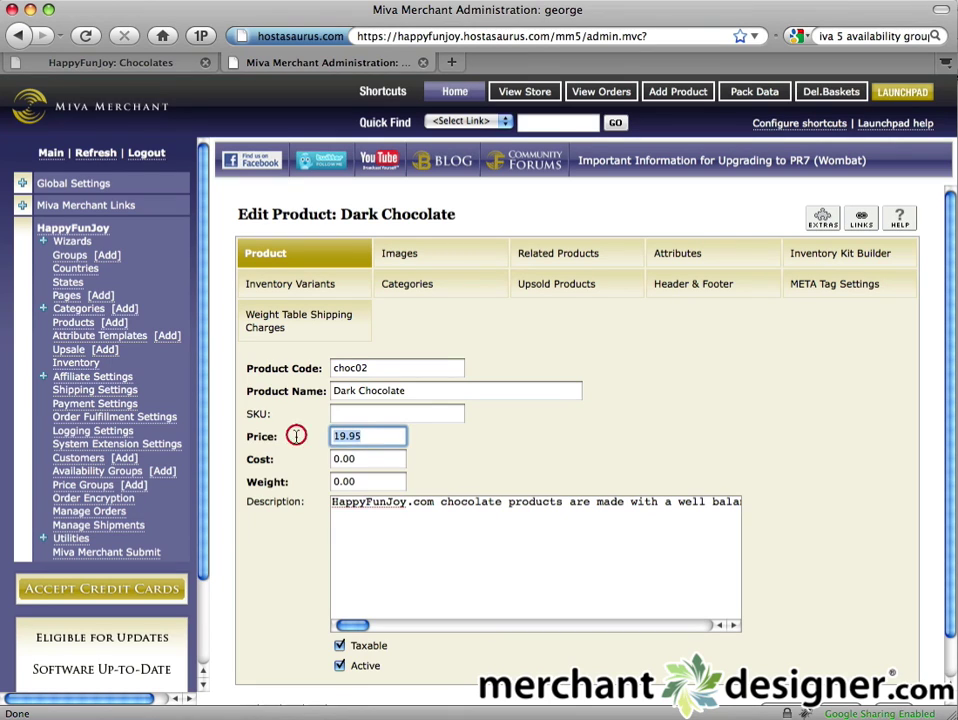
type("24.95")
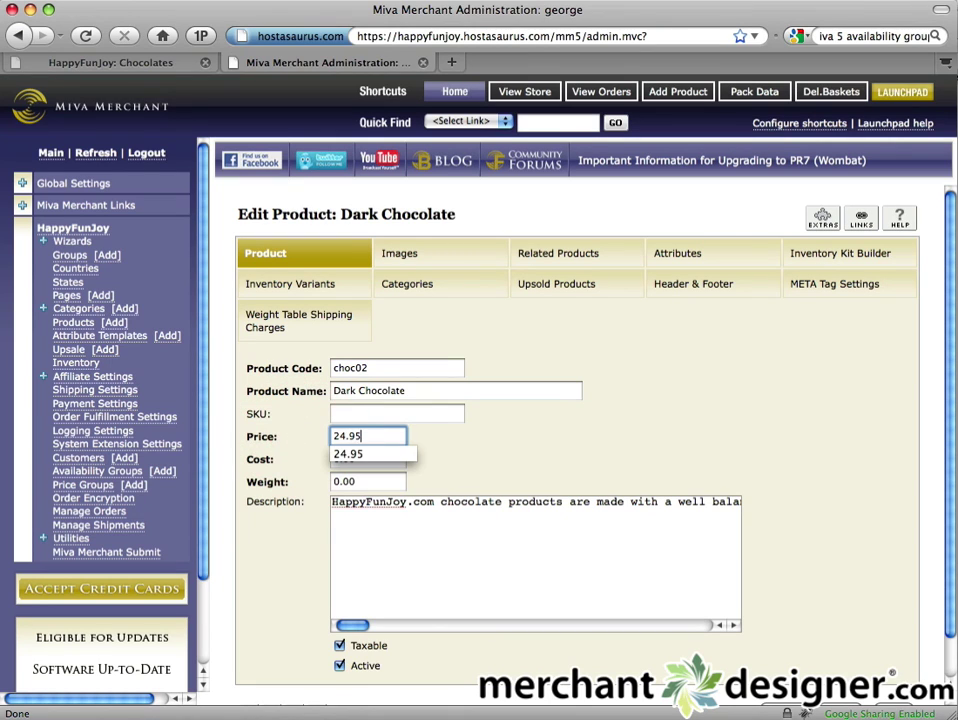
left_click(578, 427)
scroll(800, 610, "down", 2)
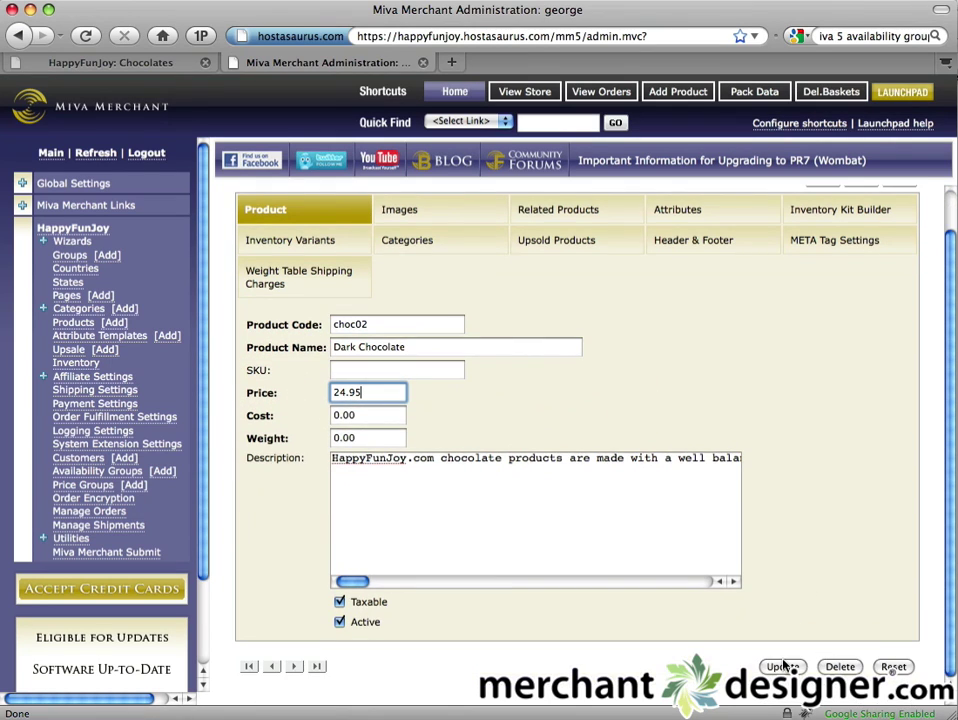
left_click(778, 667)
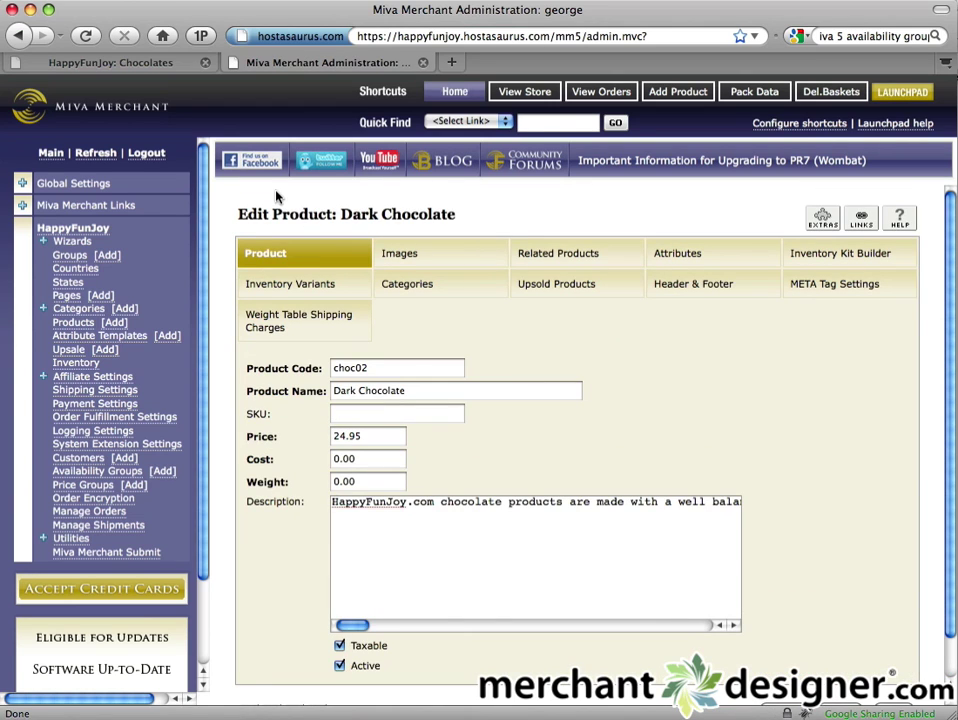
left_click(121, 64)
Step: Reload the Chocolates page, confirming Dark Chocolate at $24.95 and Chocolate Truffles at $10.00
key("super+r")
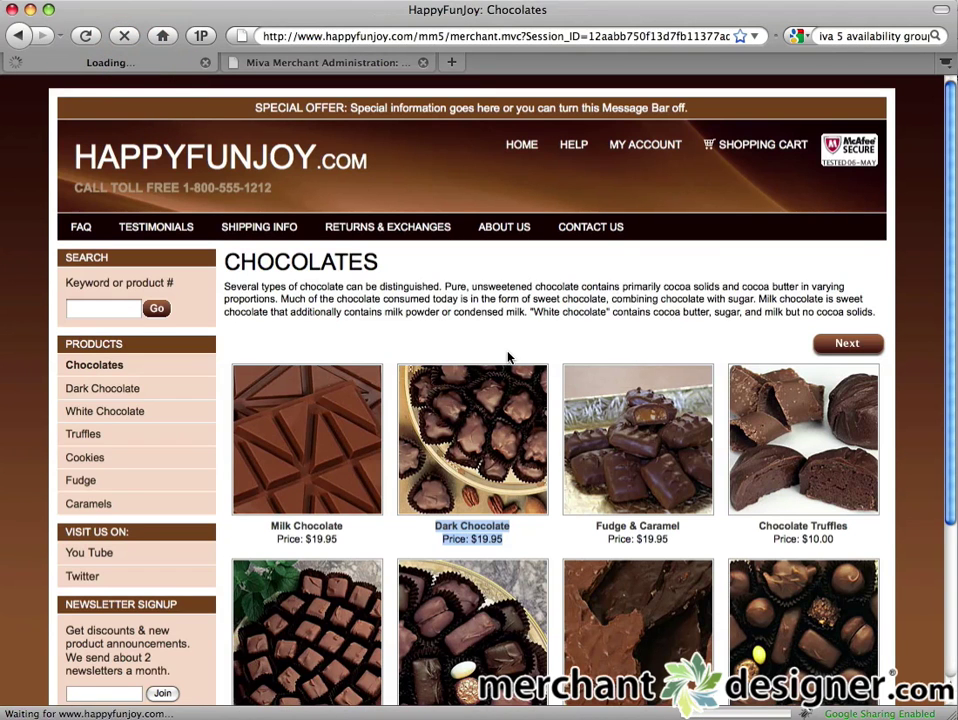
left_click_drag(517, 545, 419, 522)
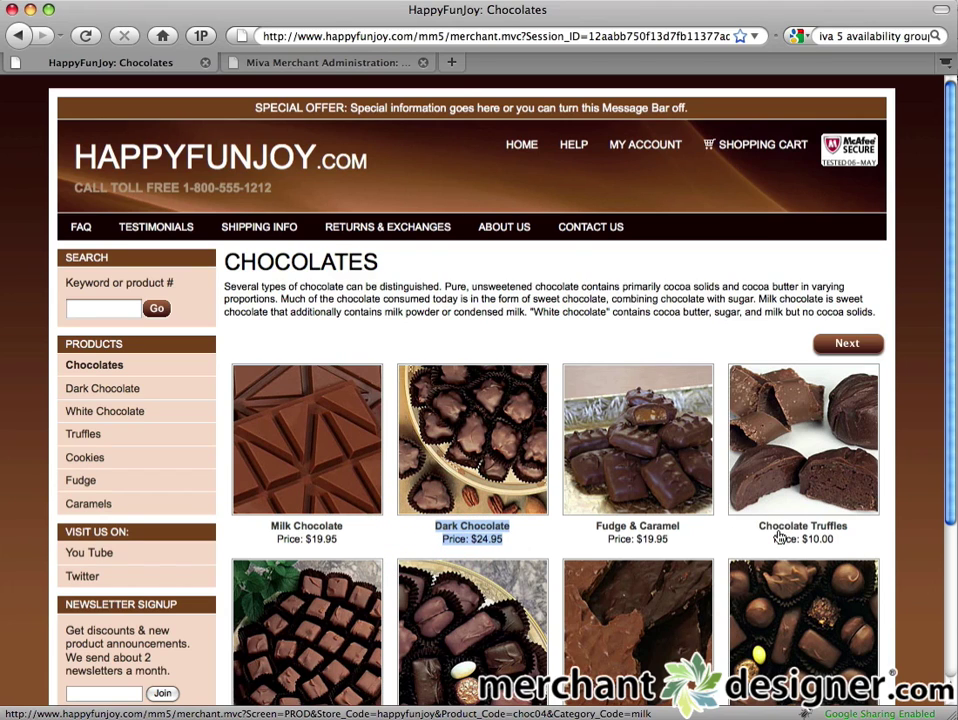
triple_click(879, 546)
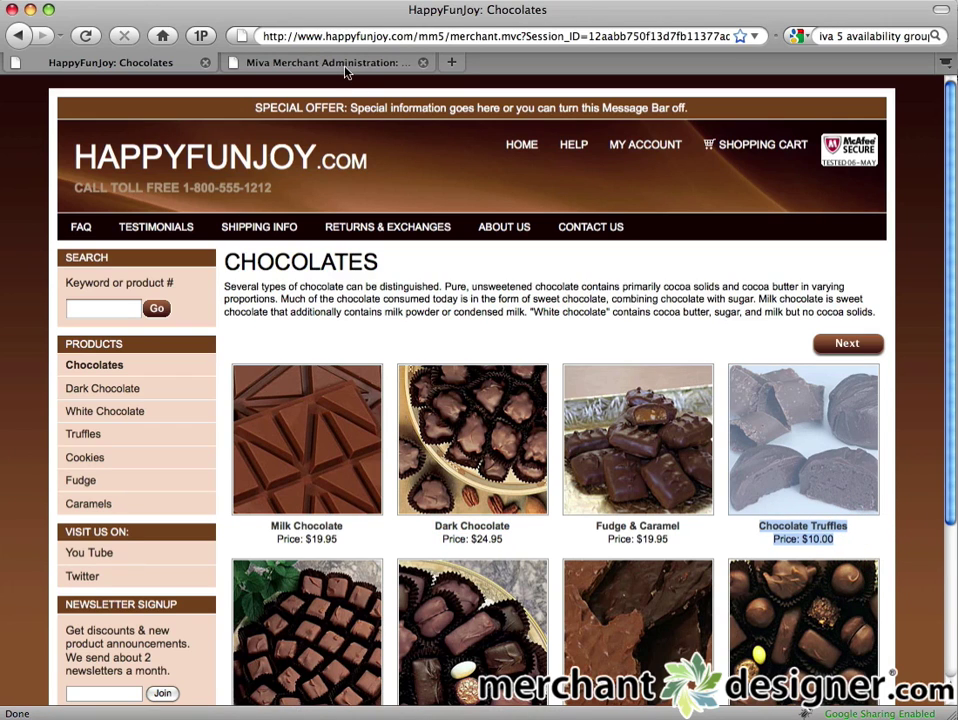
left_click(310, 62)
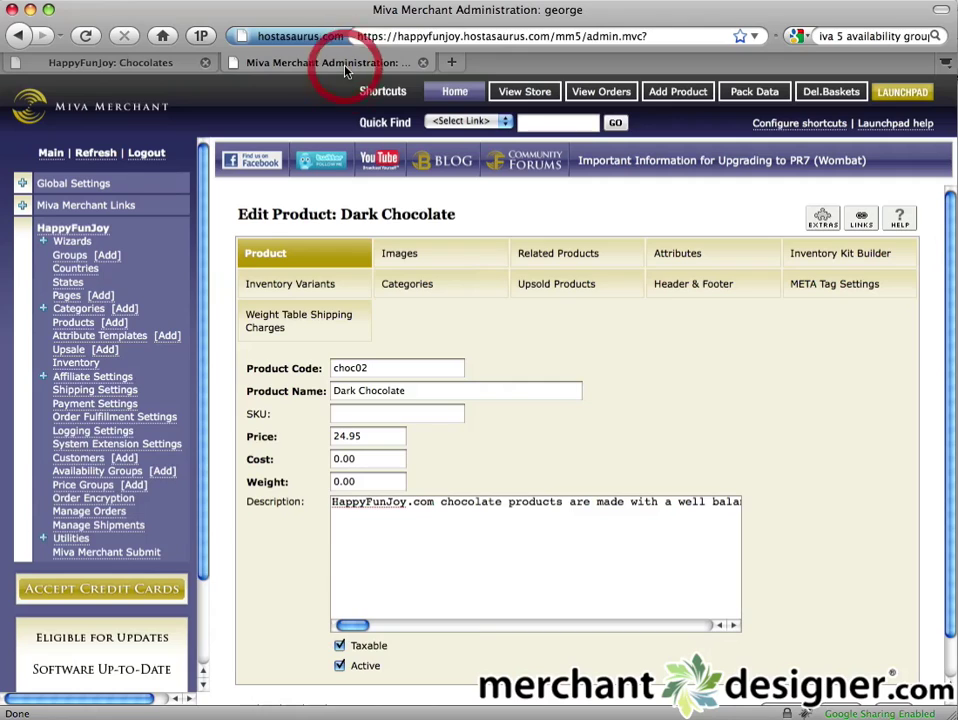
Step: Uncheck Active on product choc04 Chocolate Truffles and save the change
left_click(73, 323)
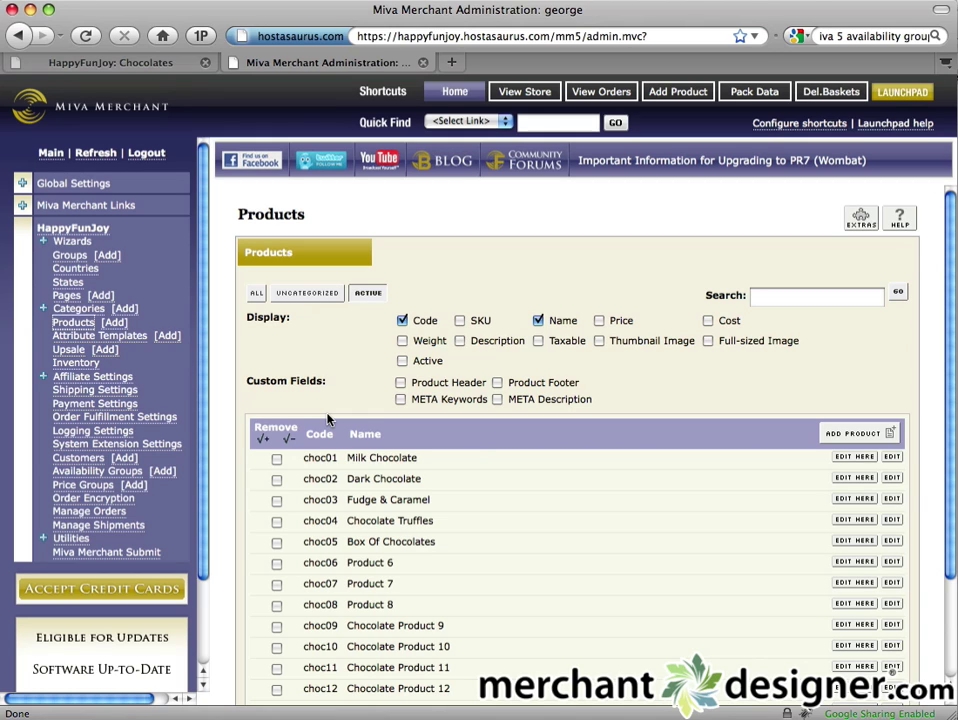
left_click(892, 519)
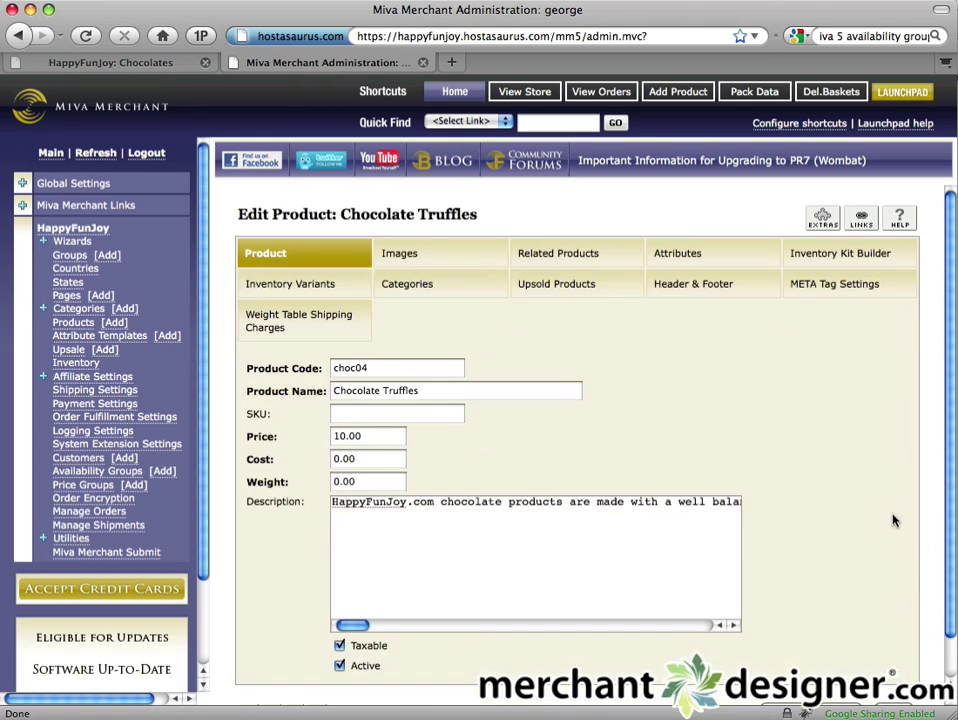
left_click(341, 666)
scroll(343, 670, "down", 1)
left_click(783, 667)
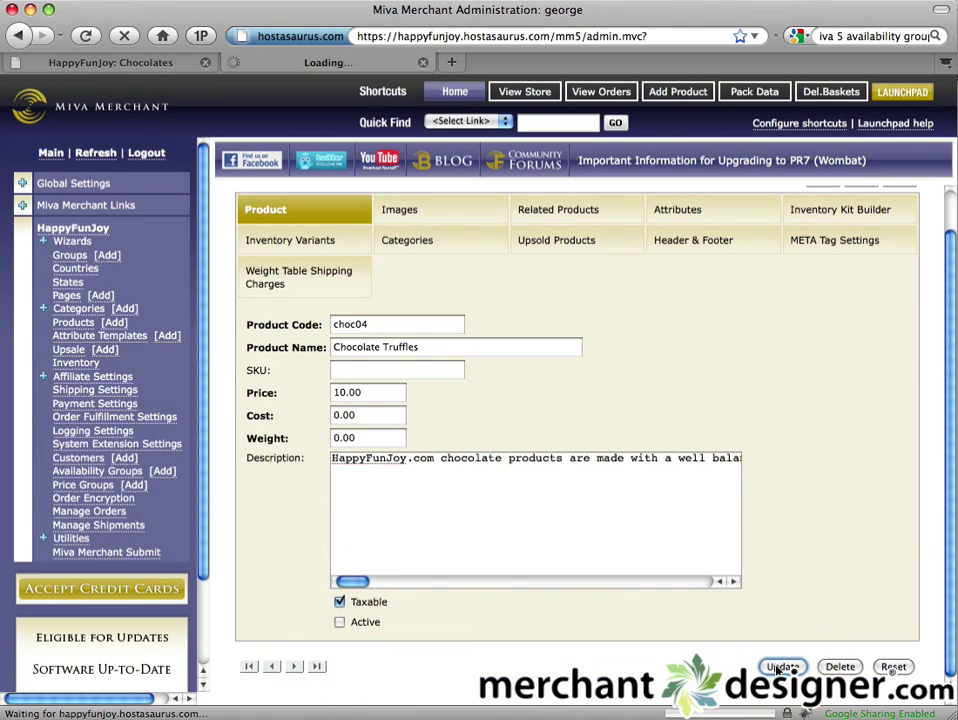
Step: Reload the storefront Chocolates page, where Box Of Chocolates at $19.95 now replaces Chocolate Truffles
left_click(157, 66)
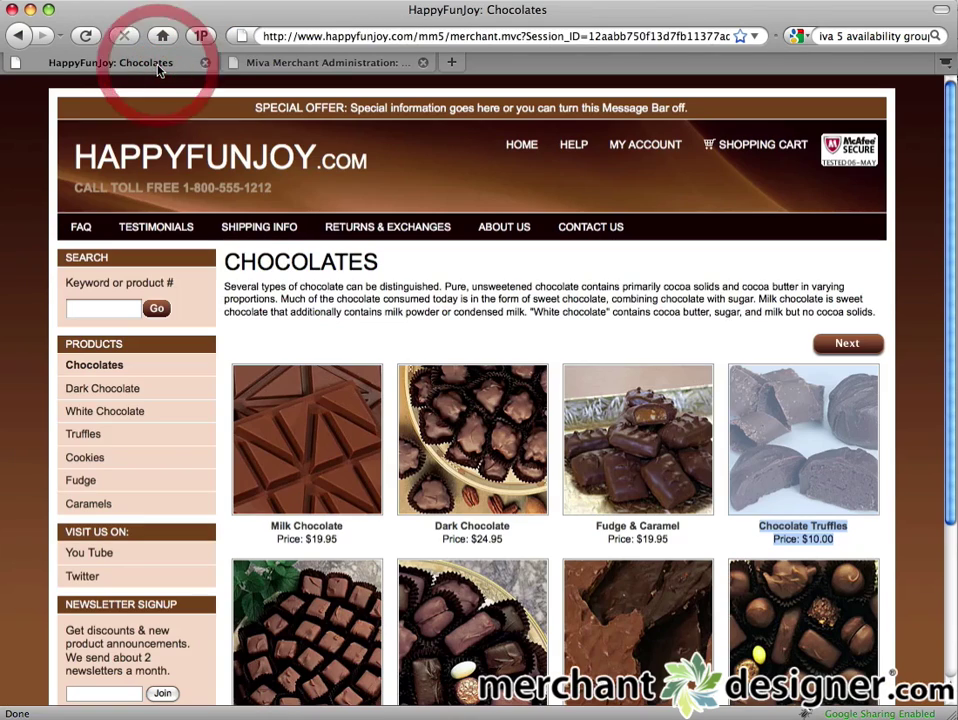
key("super+r")
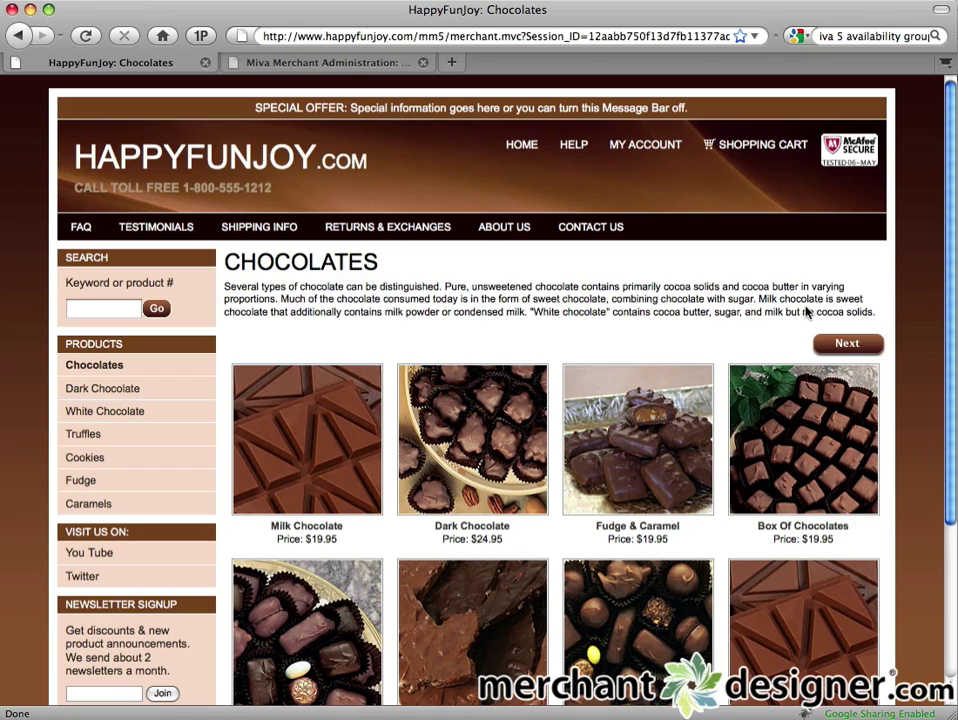
left_click_drag(834, 545, 727, 542)
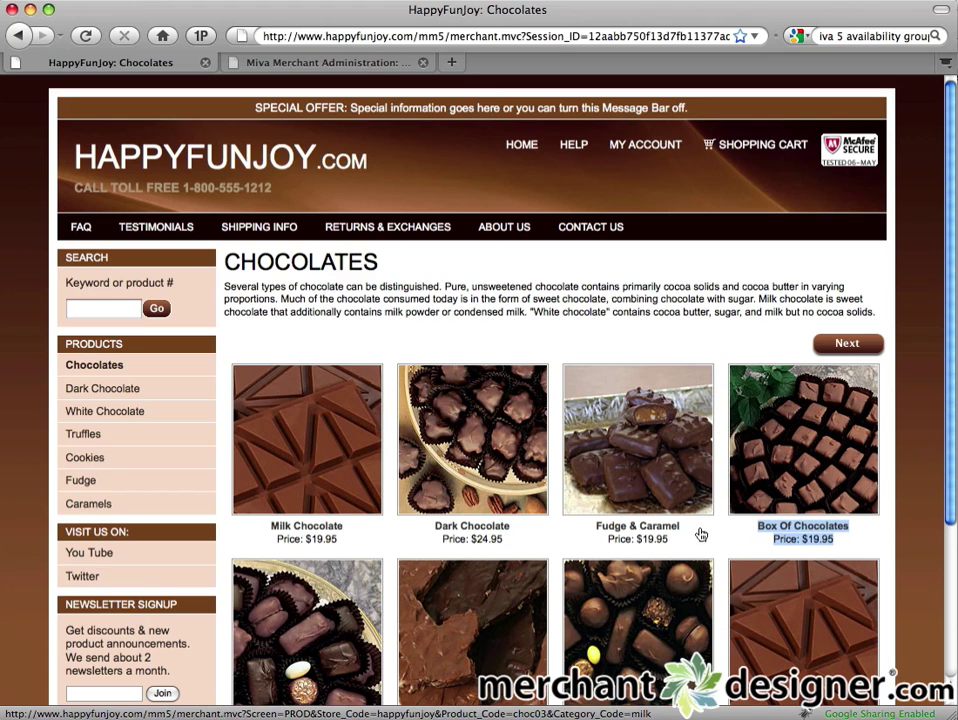
Step: Tick Remove for choc05 Box Of Chocolates in the Products list and save
left_click(285, 60)
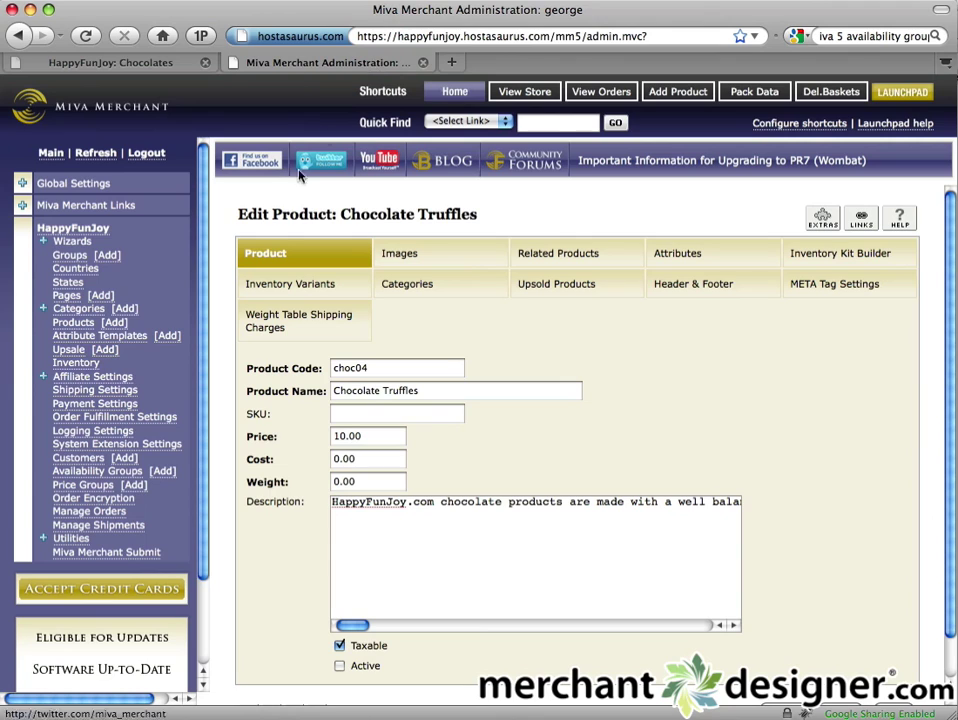
left_click(78, 323)
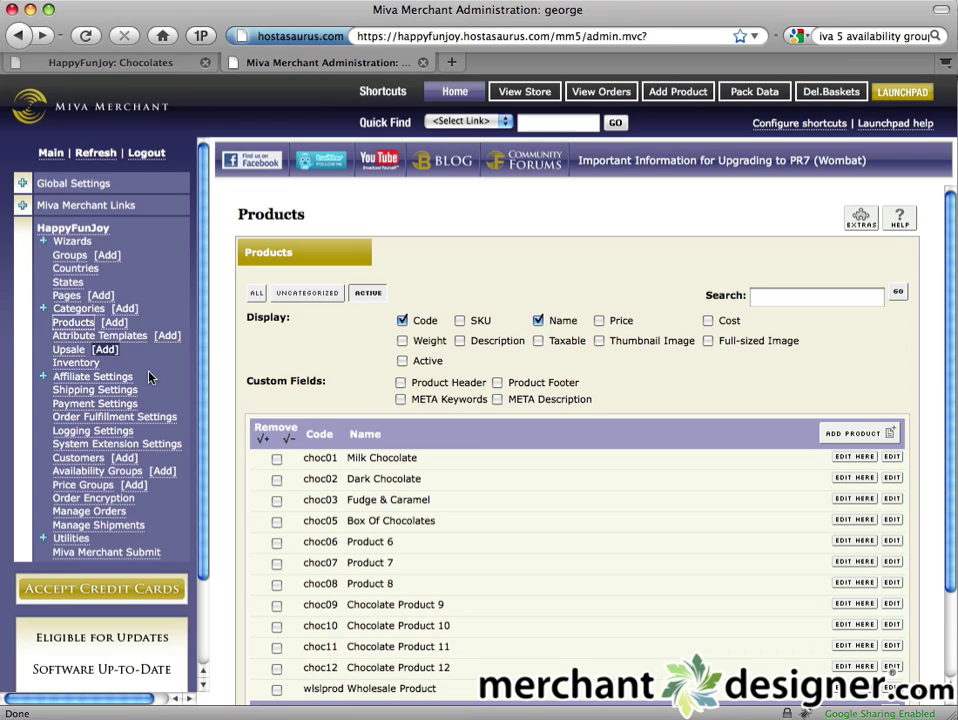
left_click(277, 523)
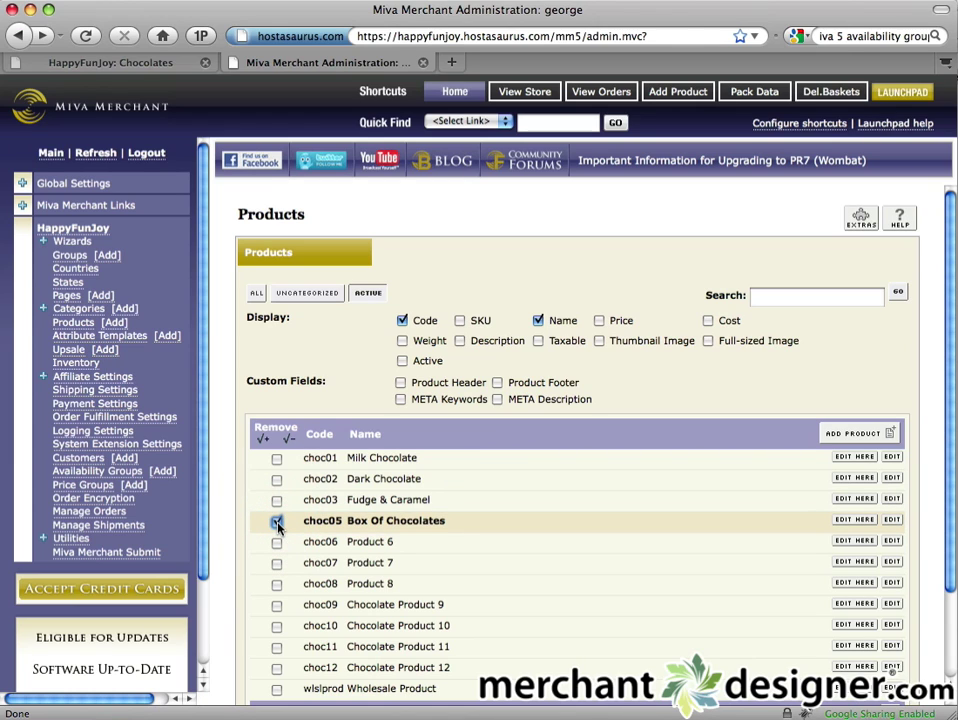
scroll(277, 523, "down", 3)
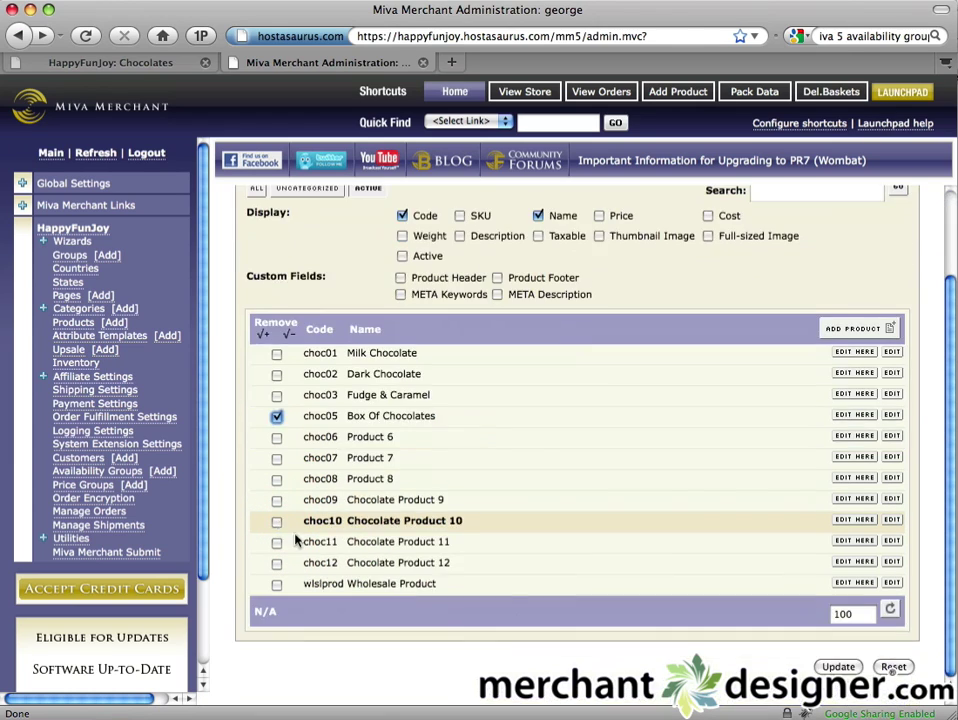
left_click(840, 667)
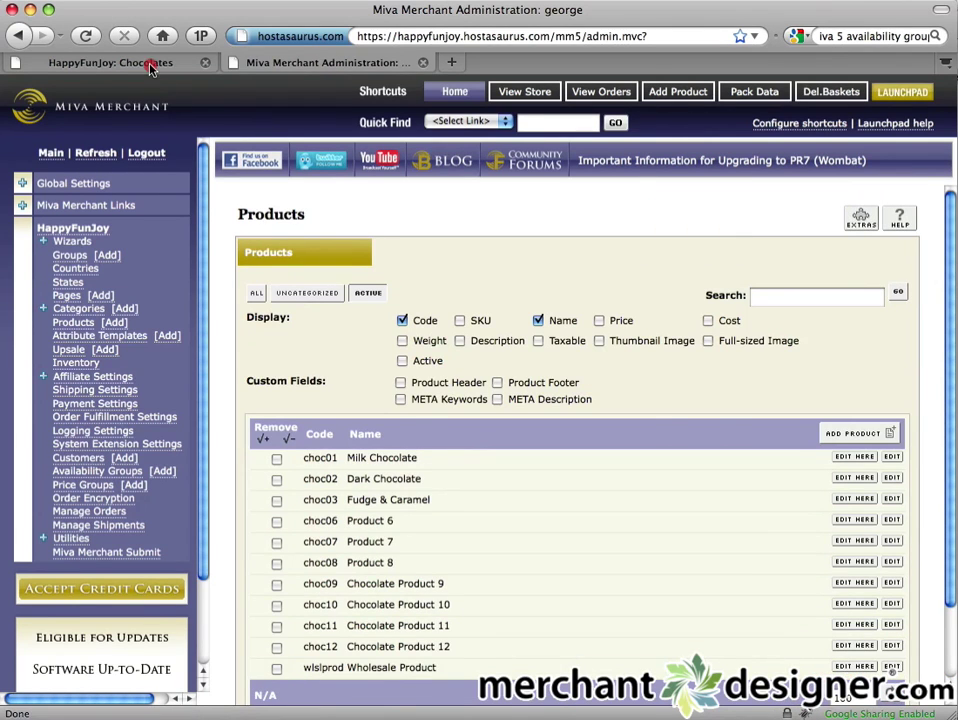
left_click(125, 62)
Step: Reload the storefront to confirm Box Of Chocolates is gone, highlighting Dark Chocolate
key("super+r")
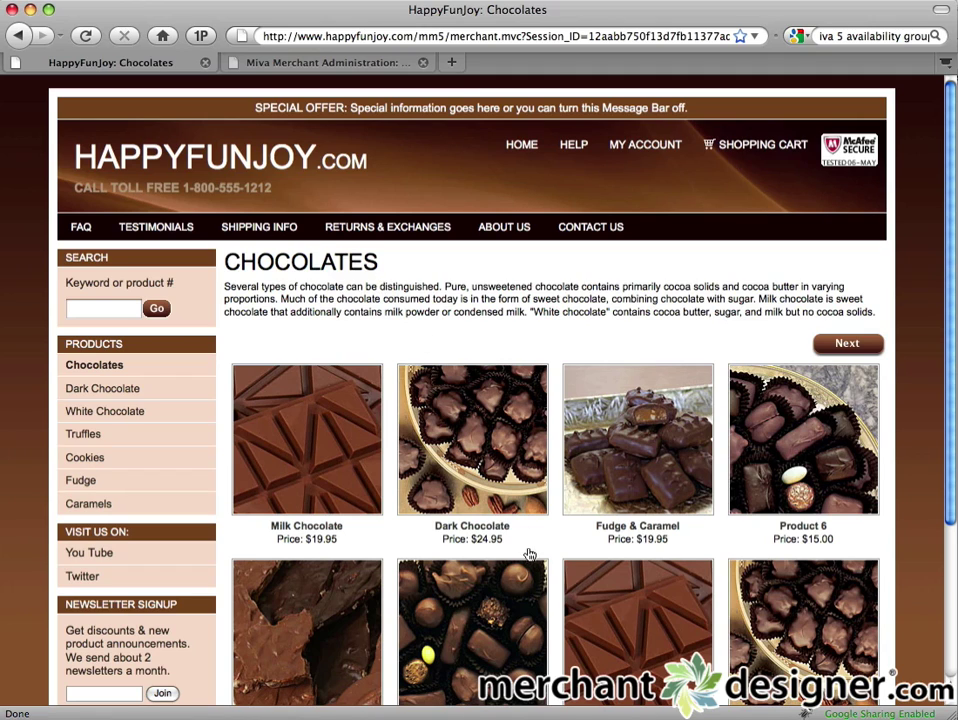
left_click_drag(503, 540, 433, 536)
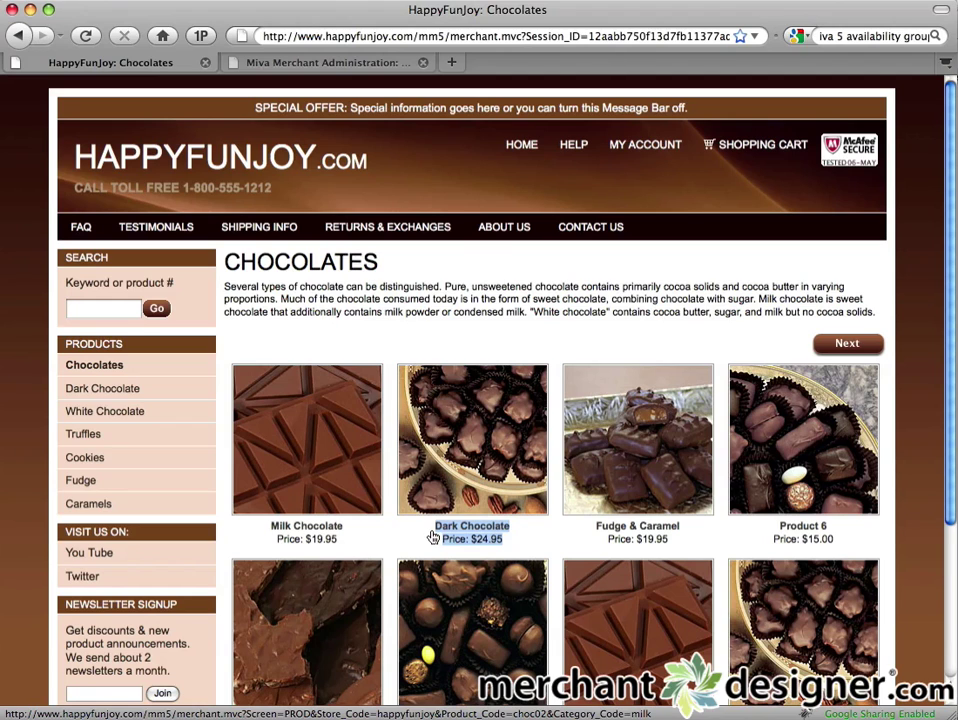
left_click(331, 63)
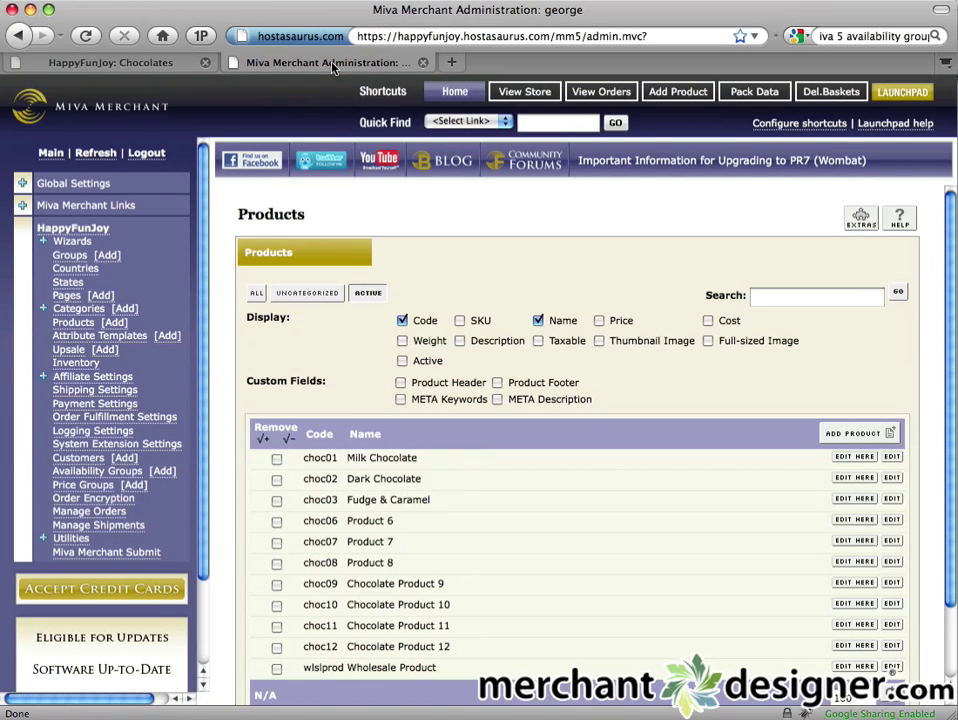
Step: Show the Chocolates category's assigned products with their editable show order
left_click(75, 310)
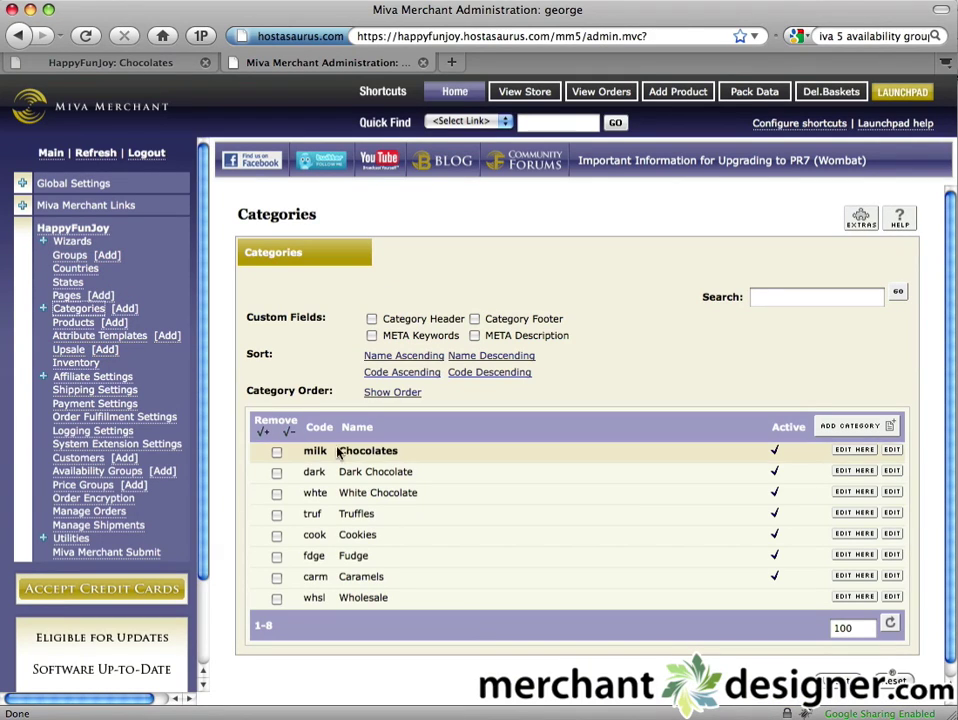
left_click(891, 451)
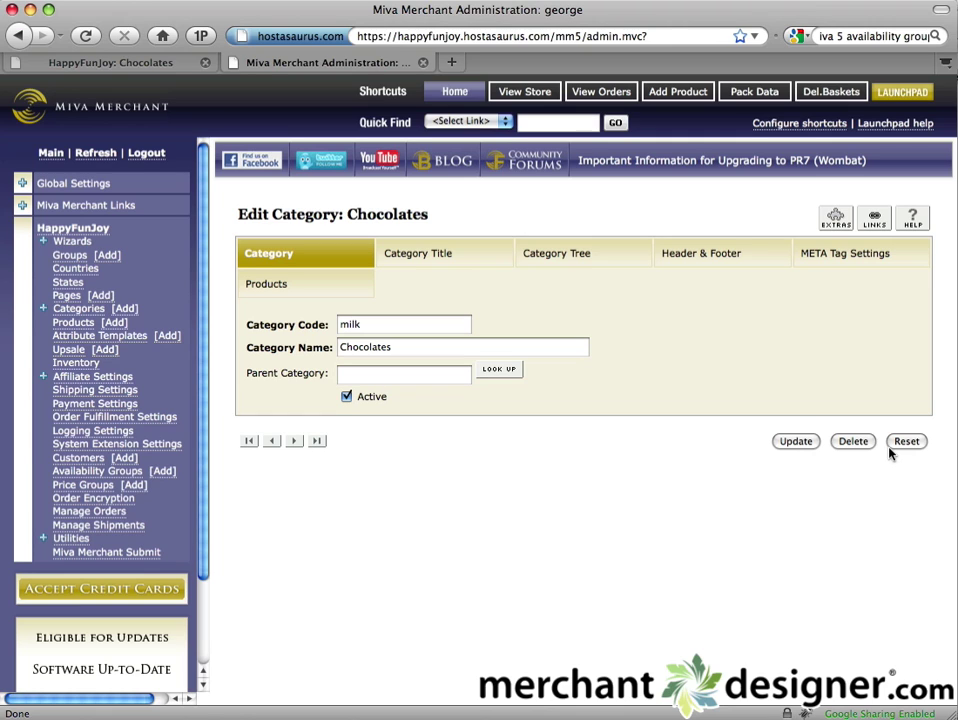
left_click(272, 284)
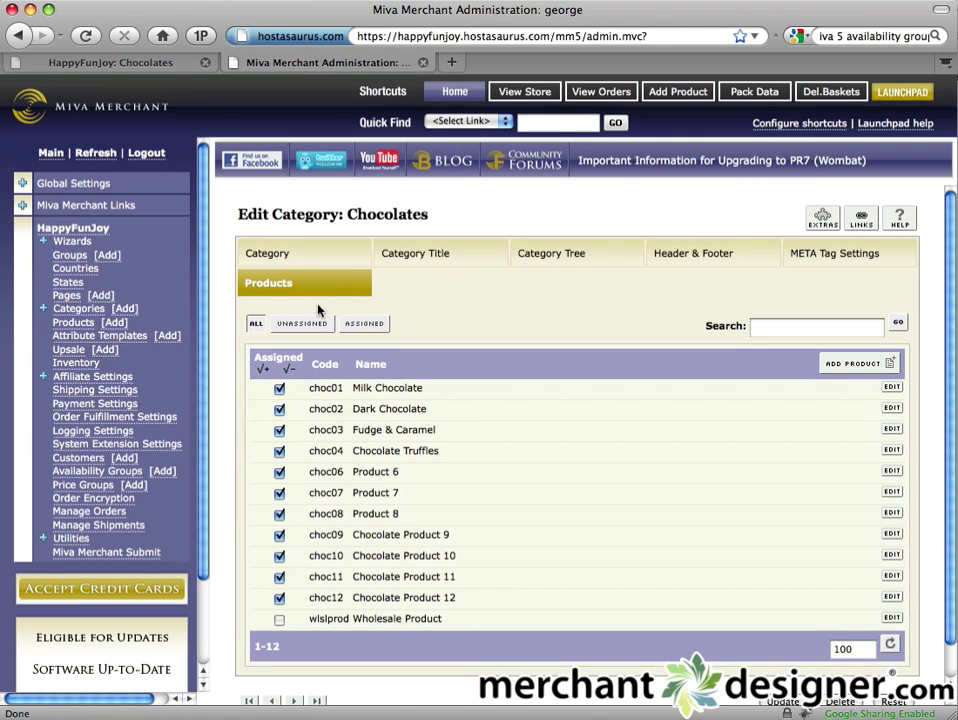
left_click(364, 324)
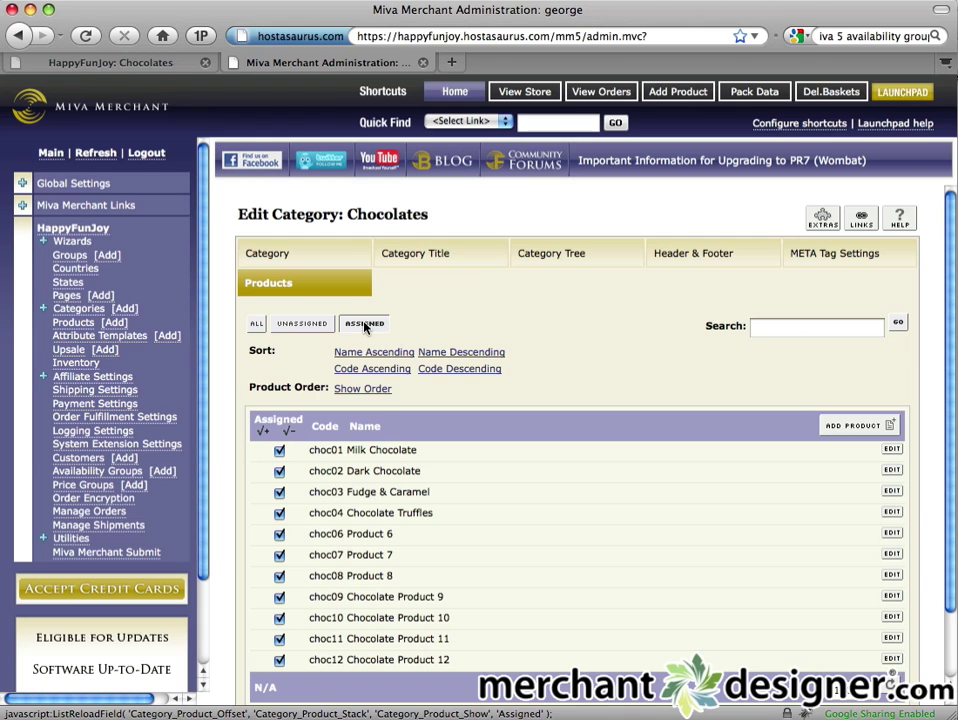
left_click(364, 389)
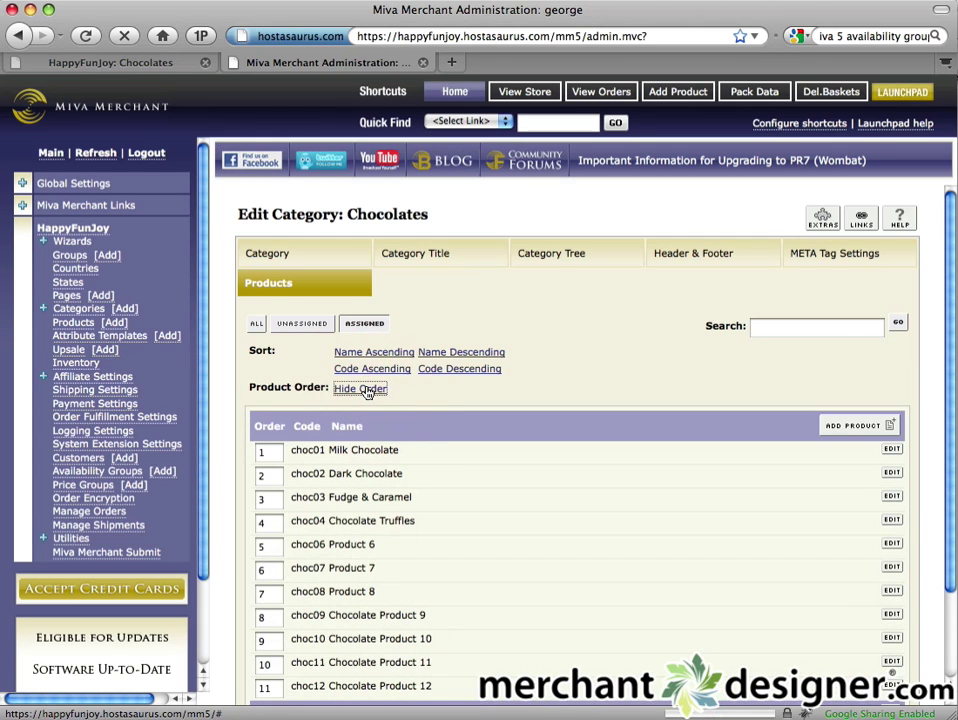
scroll(367, 391, "down", 3)
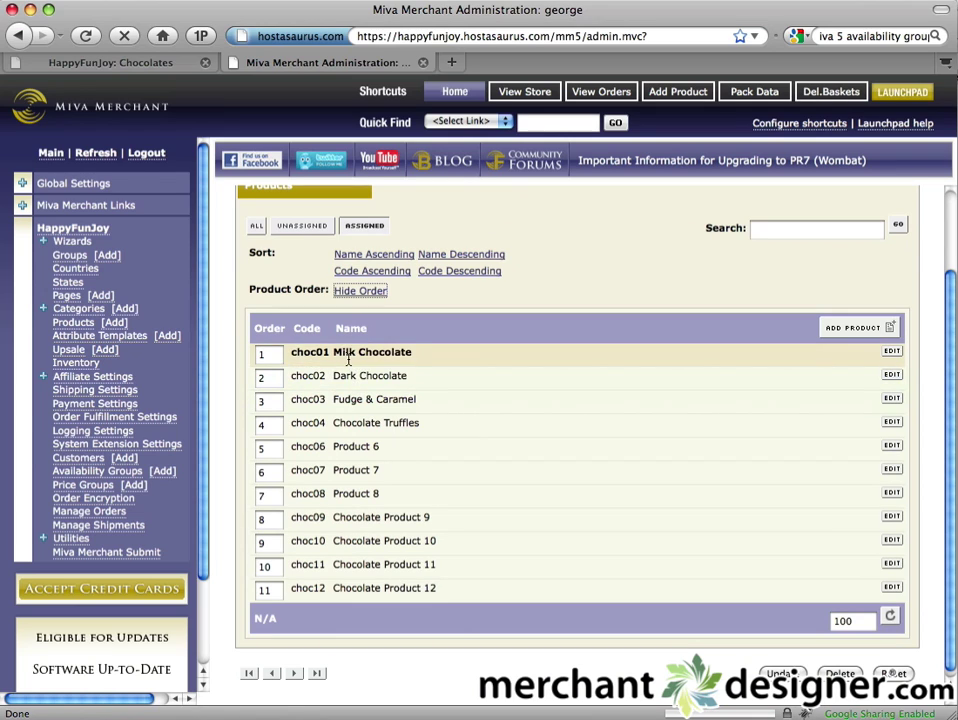
Step: Set Dark Chocolate's order to 1 and Milk Chocolate's to 2, and save
left_click_drag(278, 378, 238, 379)
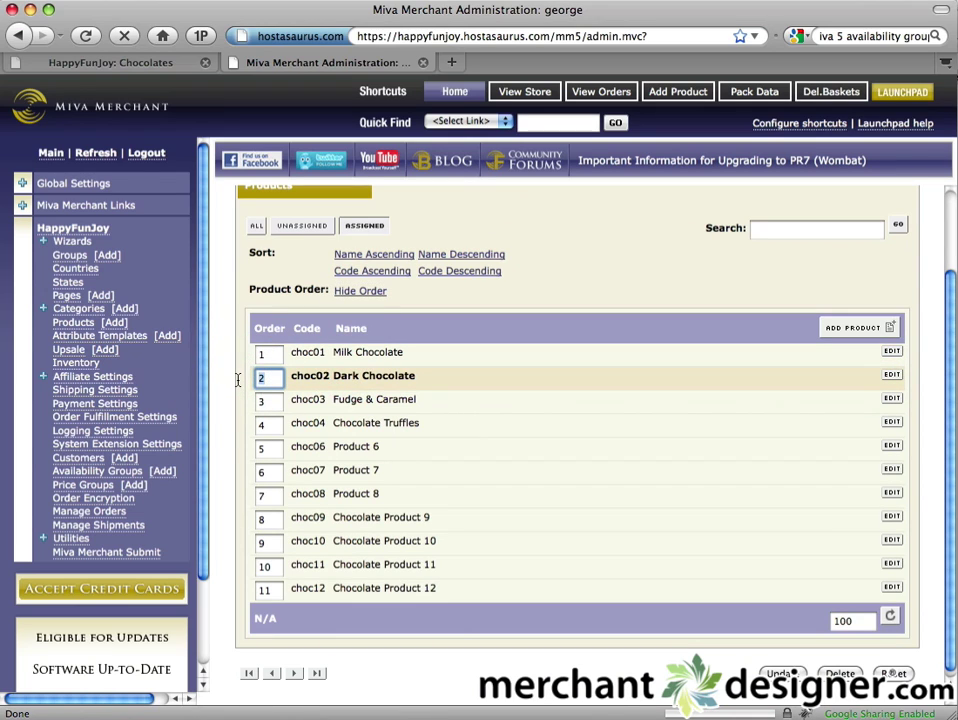
type("1")
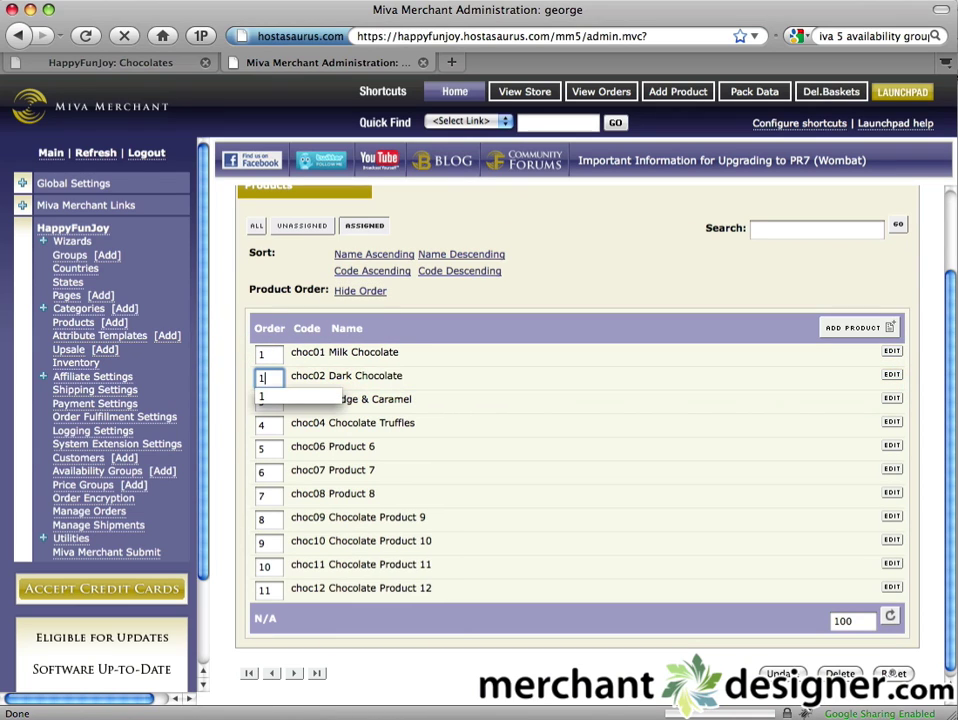
left_click(260, 355)
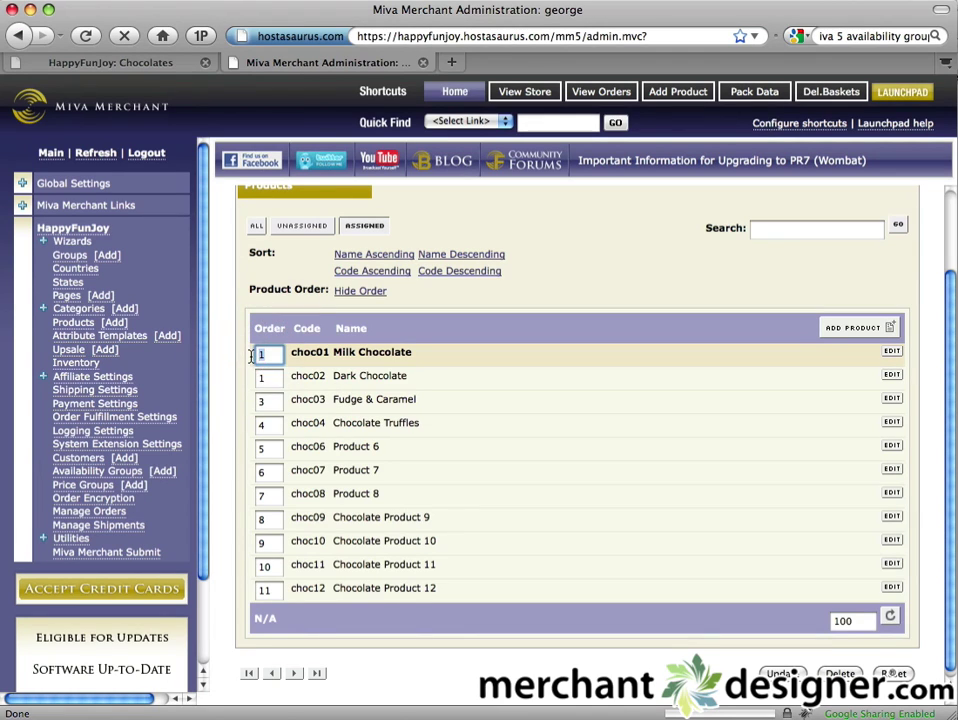
key("BackSpace")
type("2")
key("Tab")
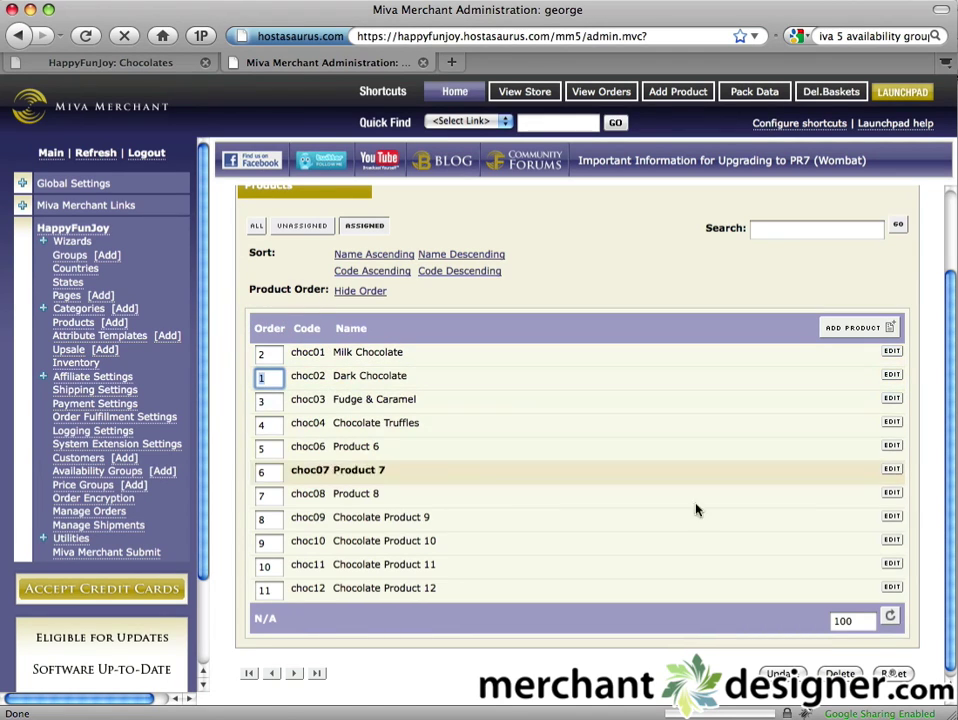
left_click(780, 673)
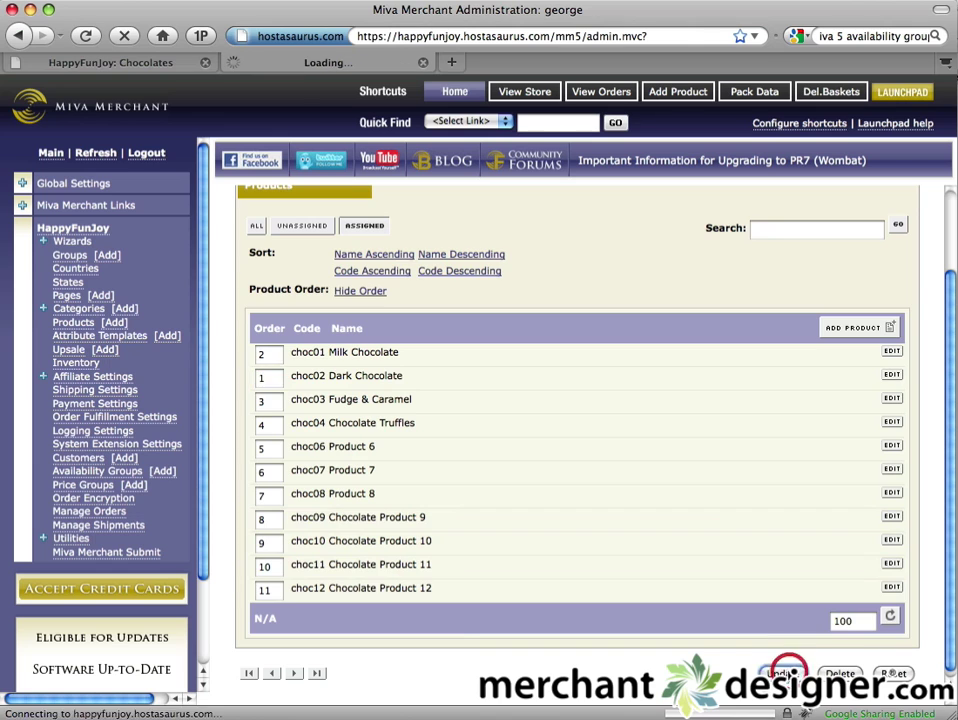
Step: Reload the storefront to confirm Dark Chocolate now leads the Chocolates page
left_click(104, 62)
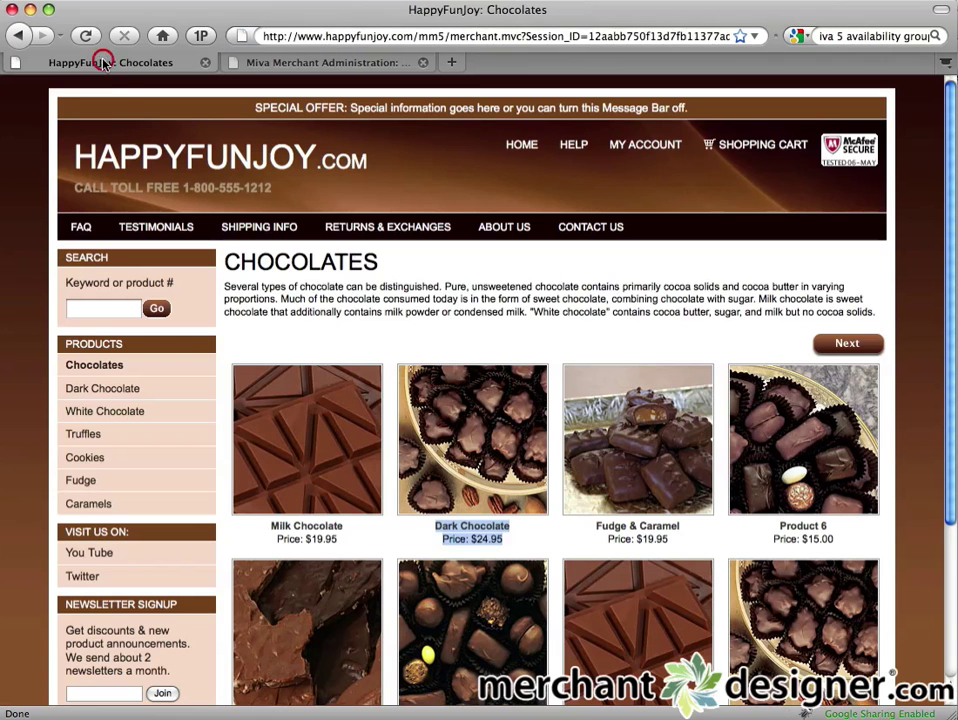
key("super+r")
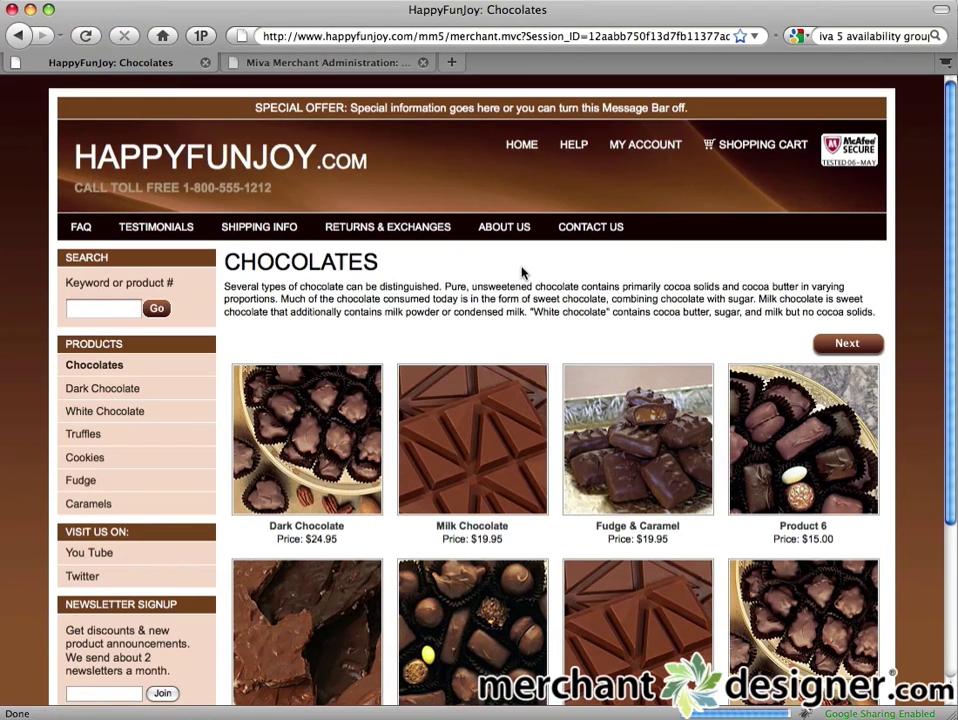
left_click_drag(363, 545, 231, 549)
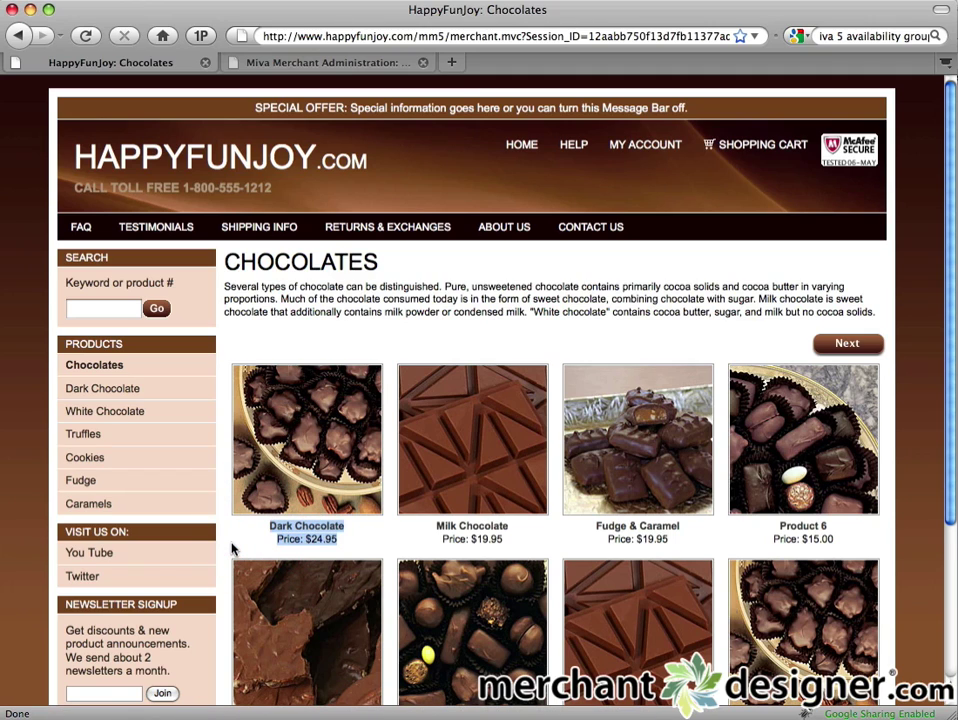
left_click(691, 545)
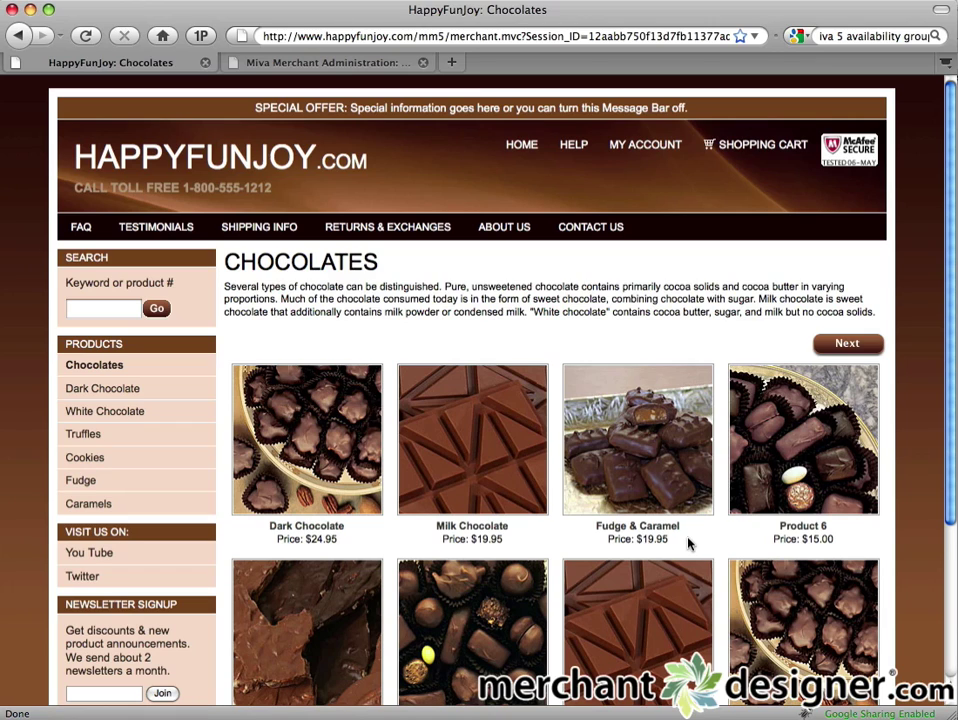
Step: Highlight Fudge & Caramel and open the still-empty Caramels category page
left_click(672, 538)
left_click_drag(609, 533, 575, 533)
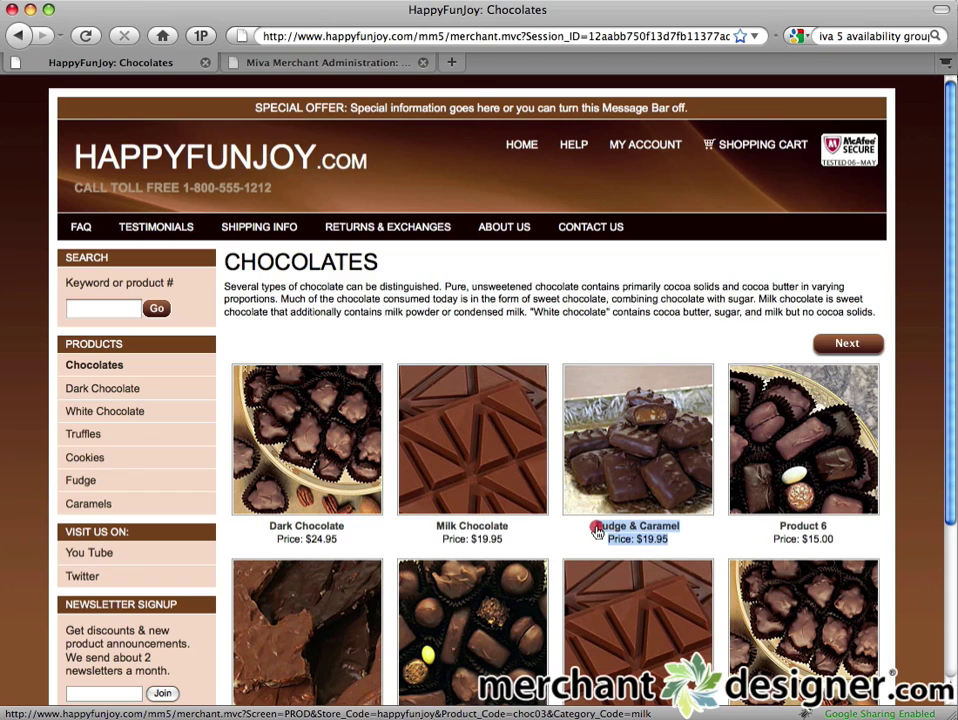
left_click(90, 506)
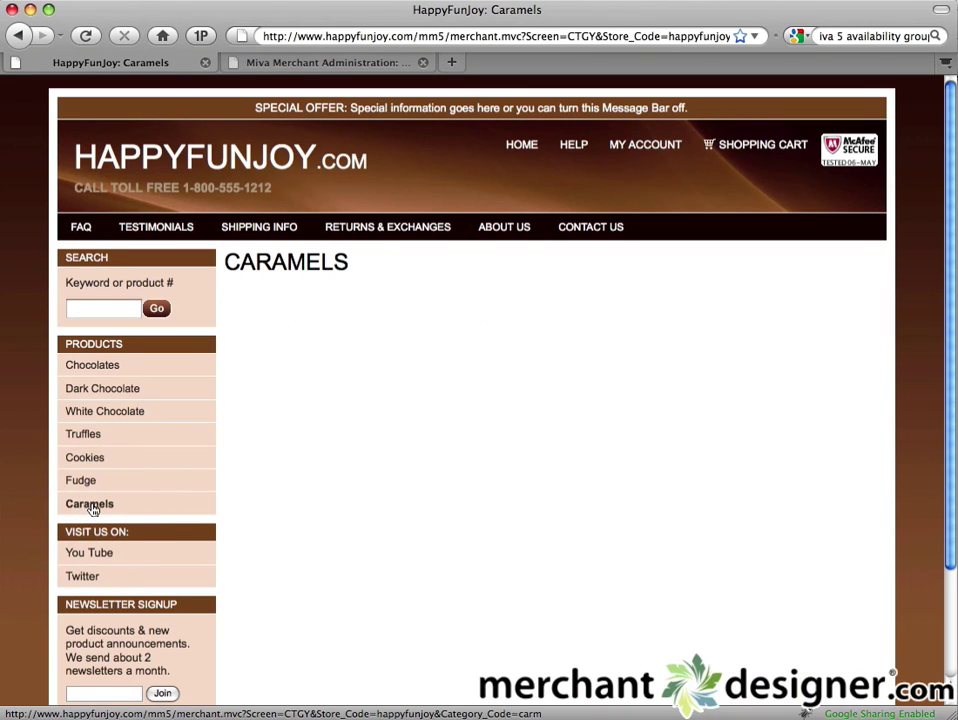
left_click(321, 64)
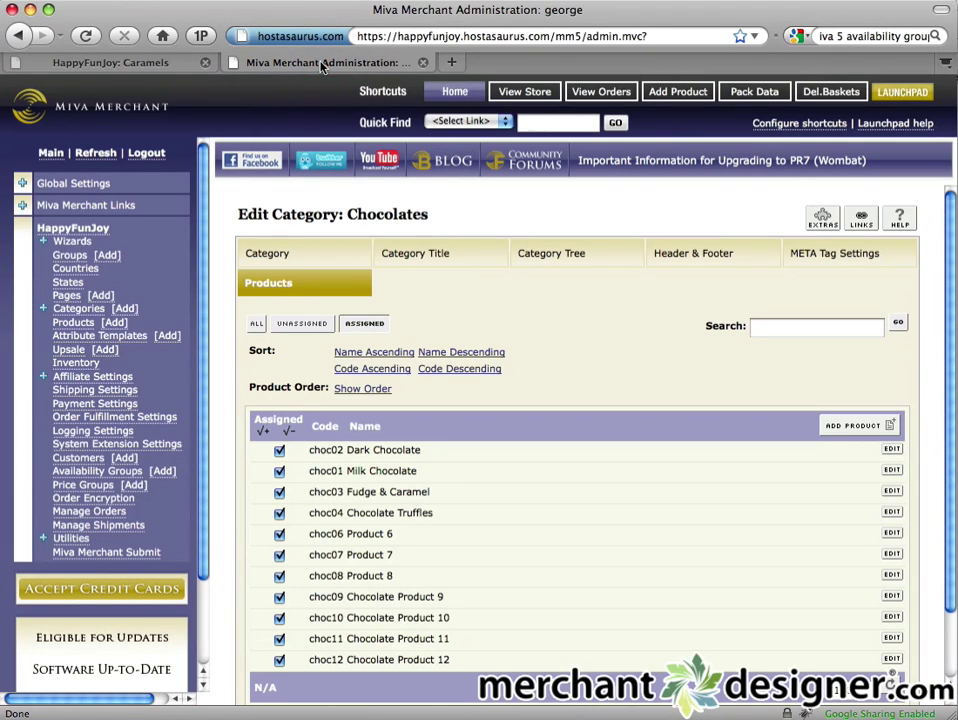
Step: Check Caramels in product choc03 Fudge & Caramel's Categories tab and save
left_click(74, 323)
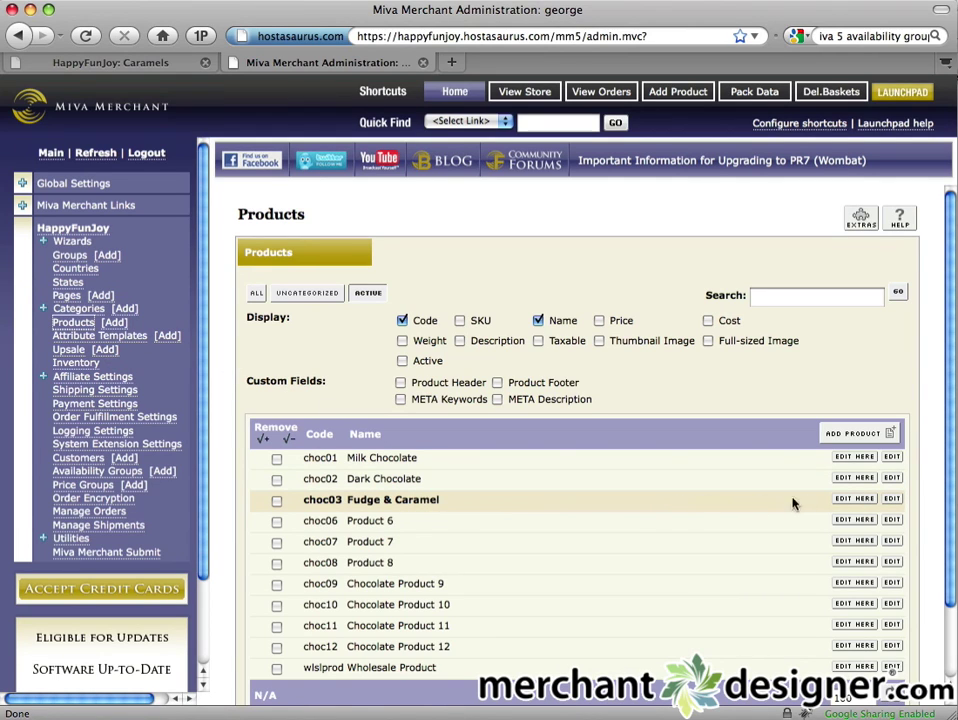
left_click(892, 502)
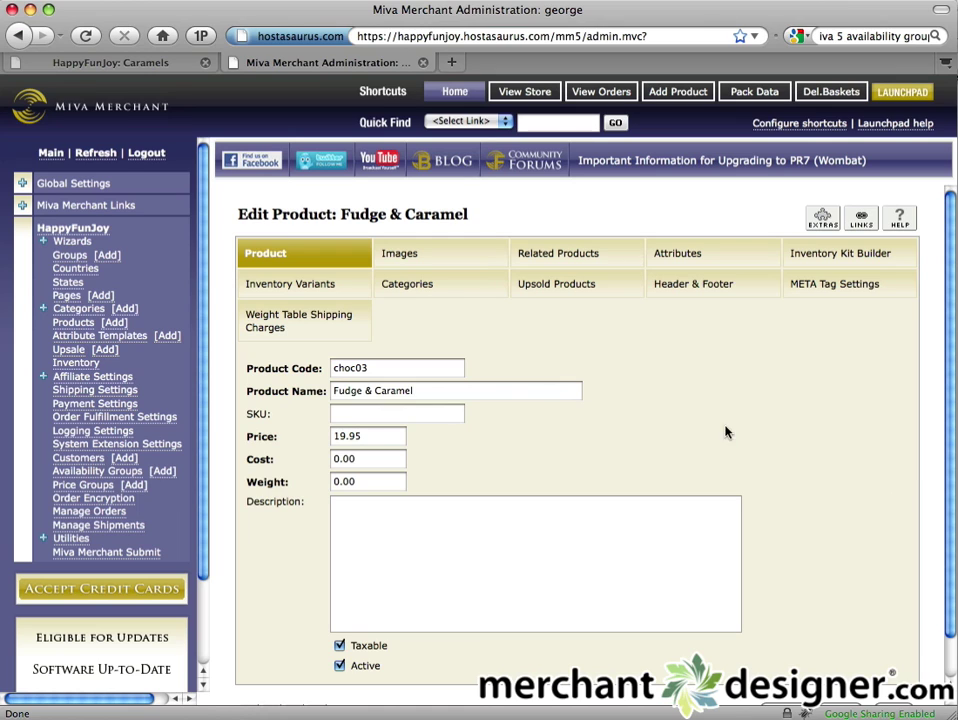
left_click(413, 288)
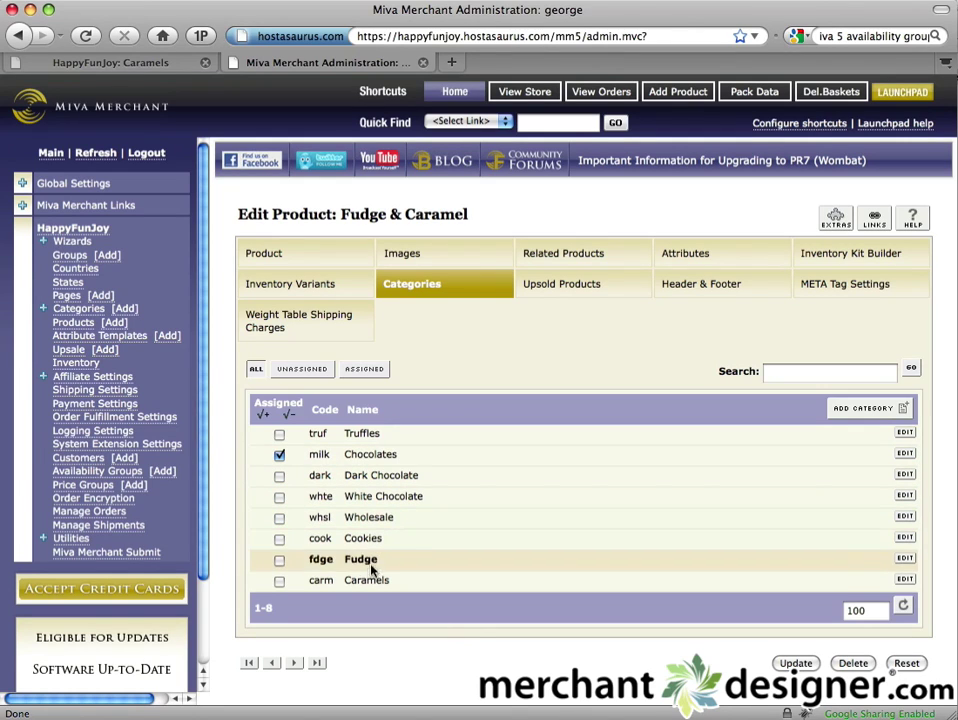
left_click(279, 581)
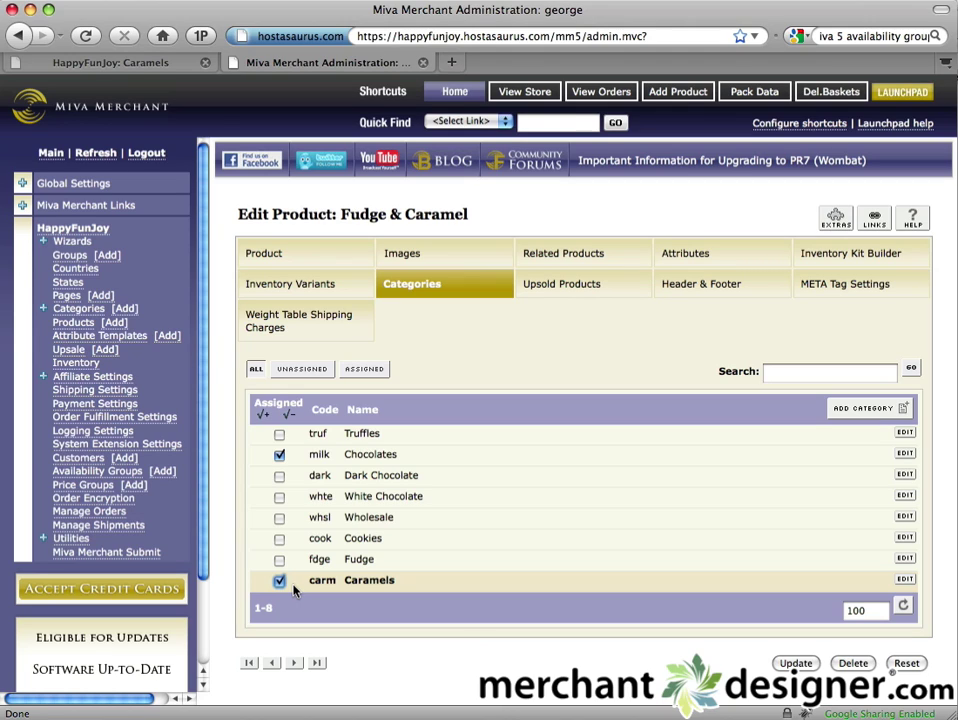
left_click(796, 663)
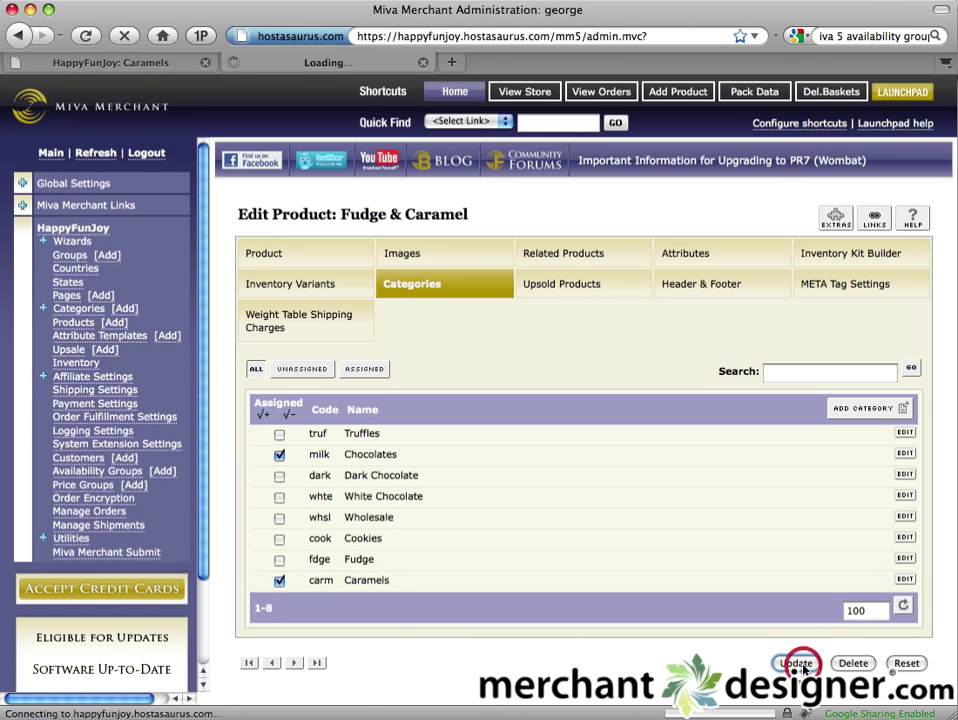
Step: Reload the storefront Caramels page to confirm Fudge & Caramel is listed, then browse Chocolates
left_click(128, 62)
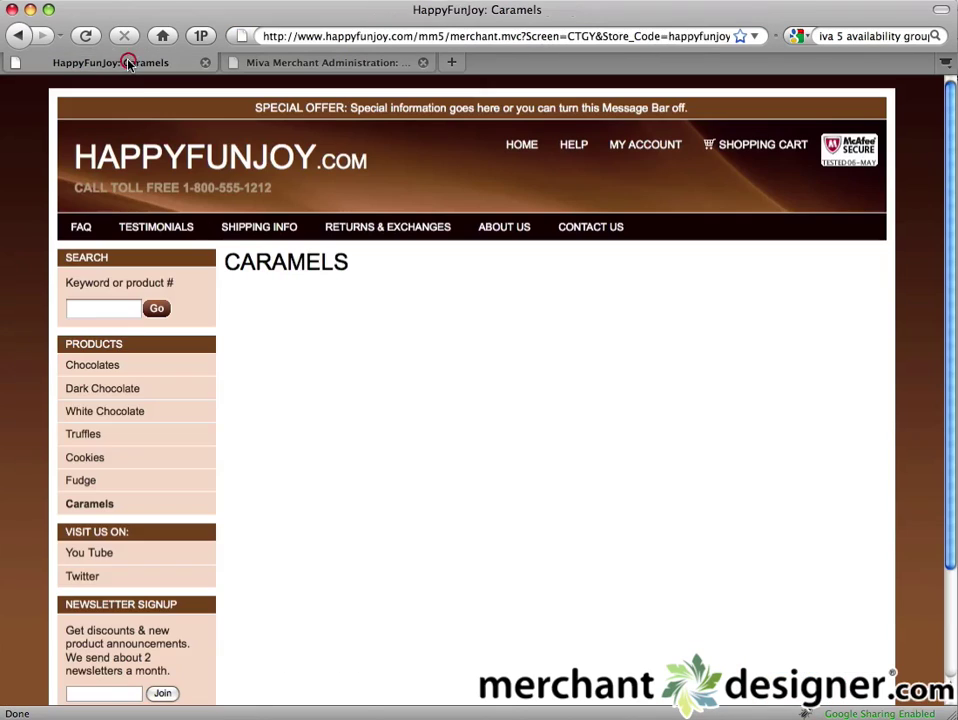
key("super+r")
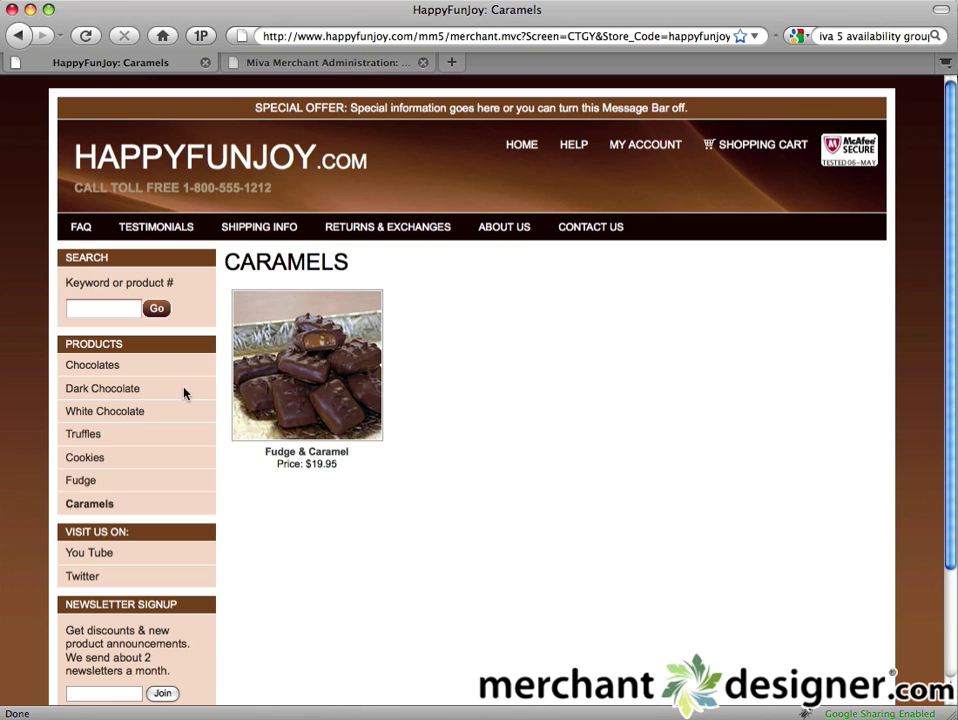
left_click(91, 366)
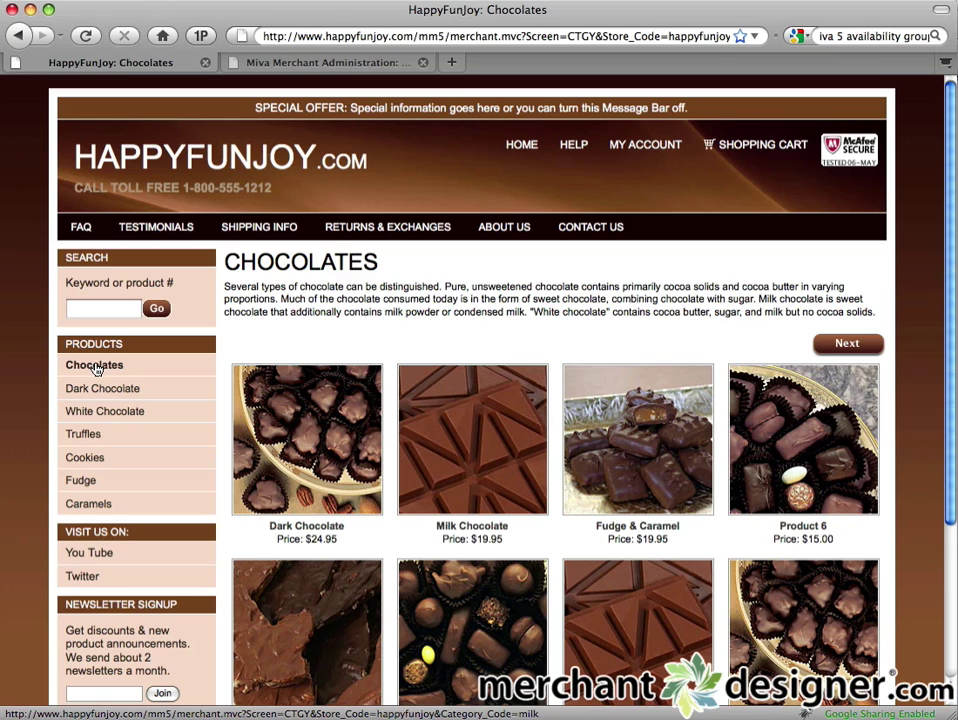
Step: View the Dark Chocolate product page, then return to the store administration
left_click(311, 420)
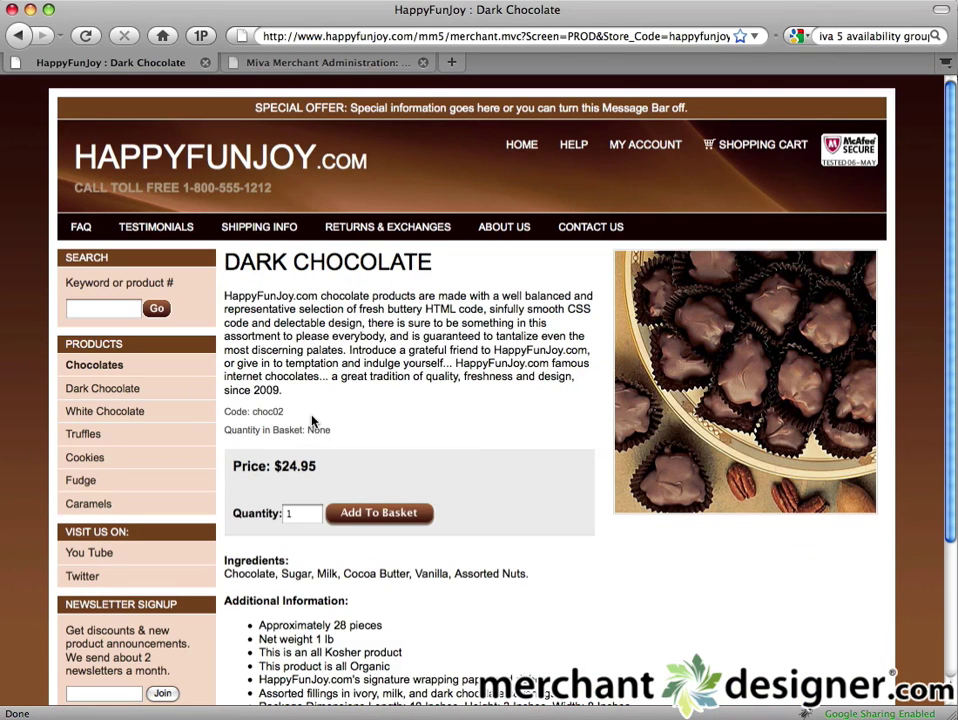
scroll(535, 563, "down", 3)
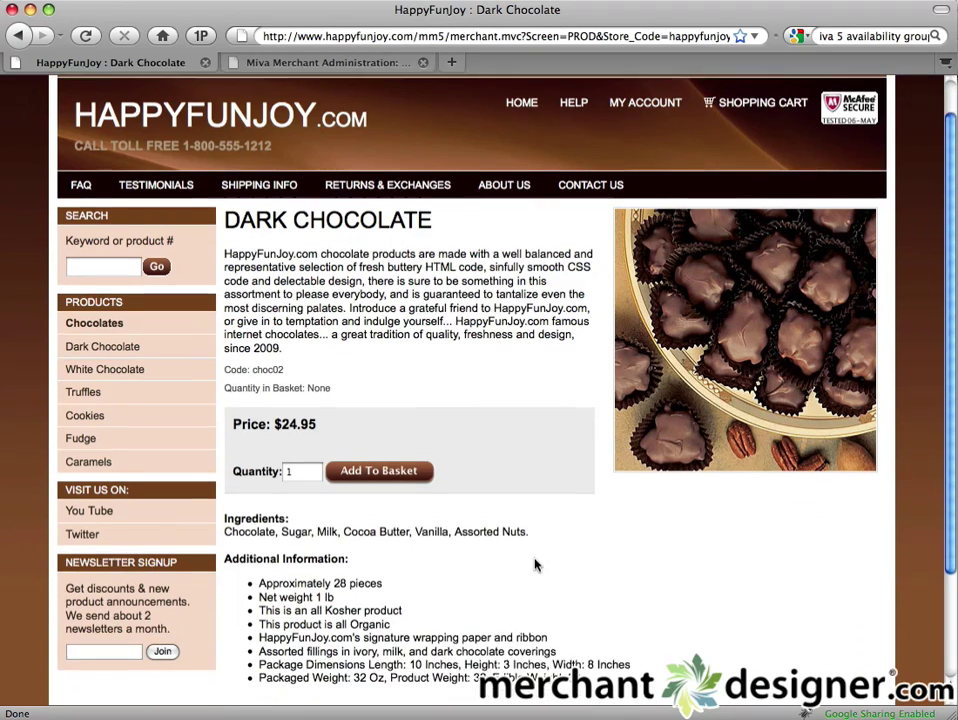
scroll(535, 563, "down", 1)
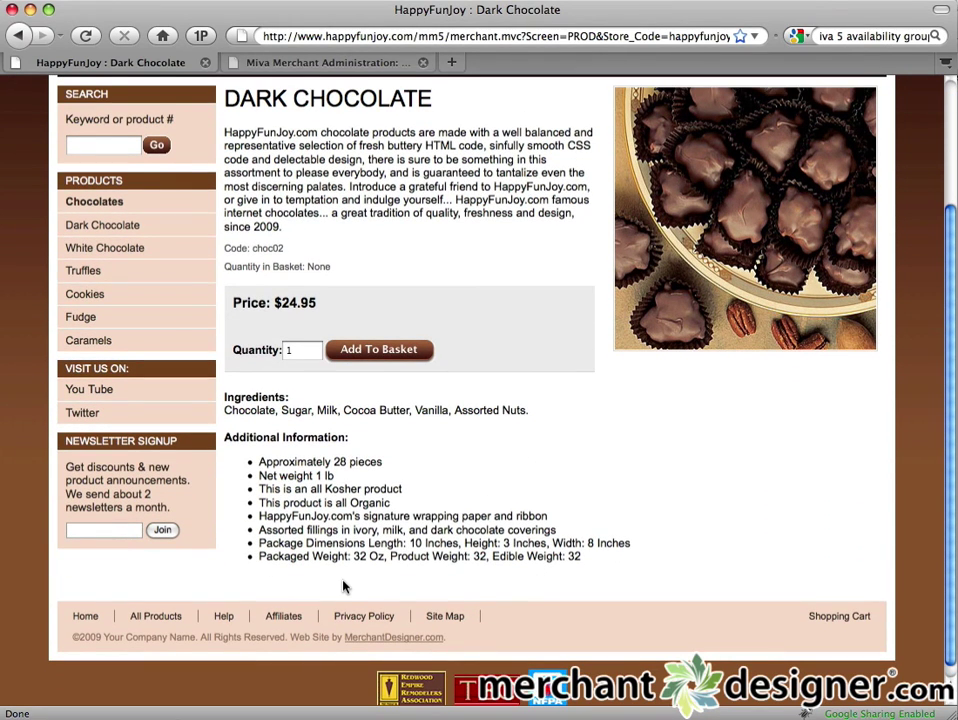
left_click(343, 587)
left_click(344, 64)
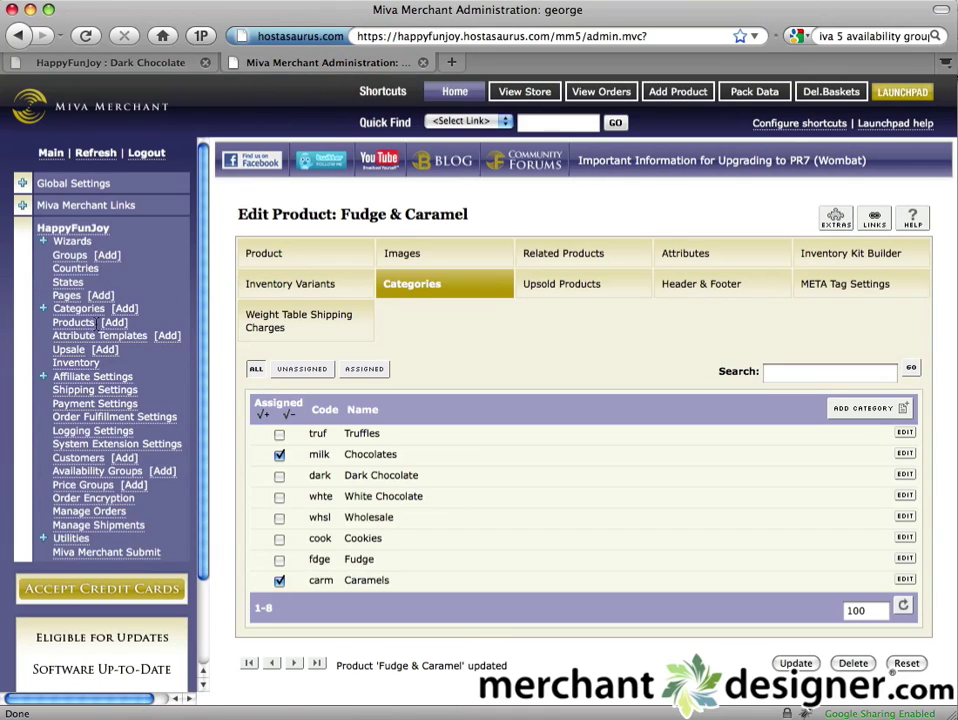
Step: Add Milk Chocolate, Fudge & Caramel and Chocolate Truffles as Dark Chocolate's related products
left_click(84, 324)
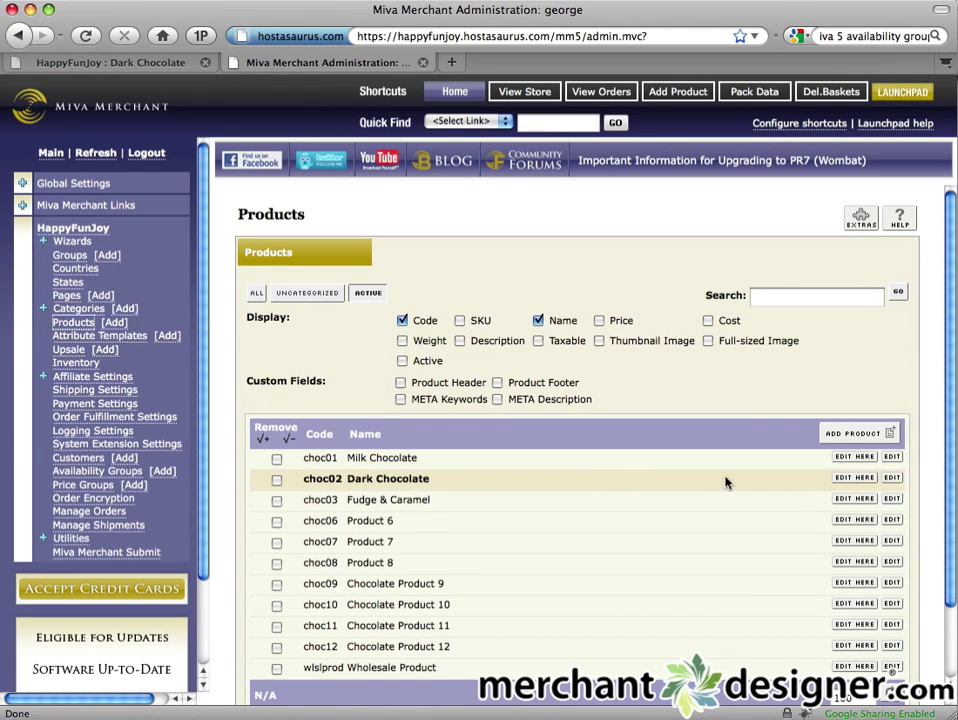
left_click(893, 479)
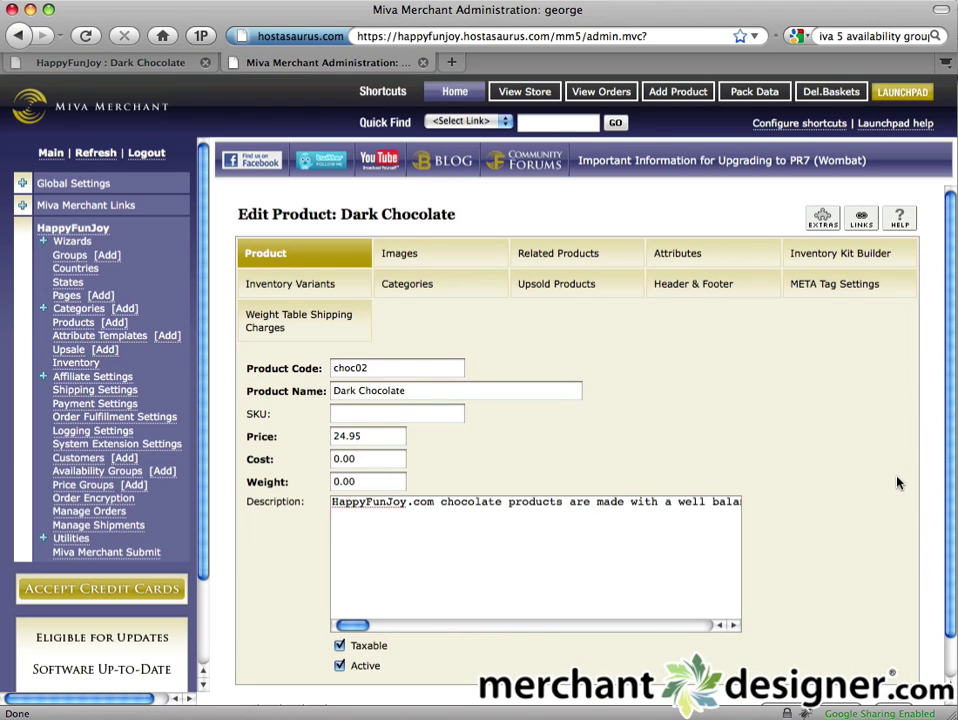
left_click(539, 253)
scroll(529, 285, "down", 2)
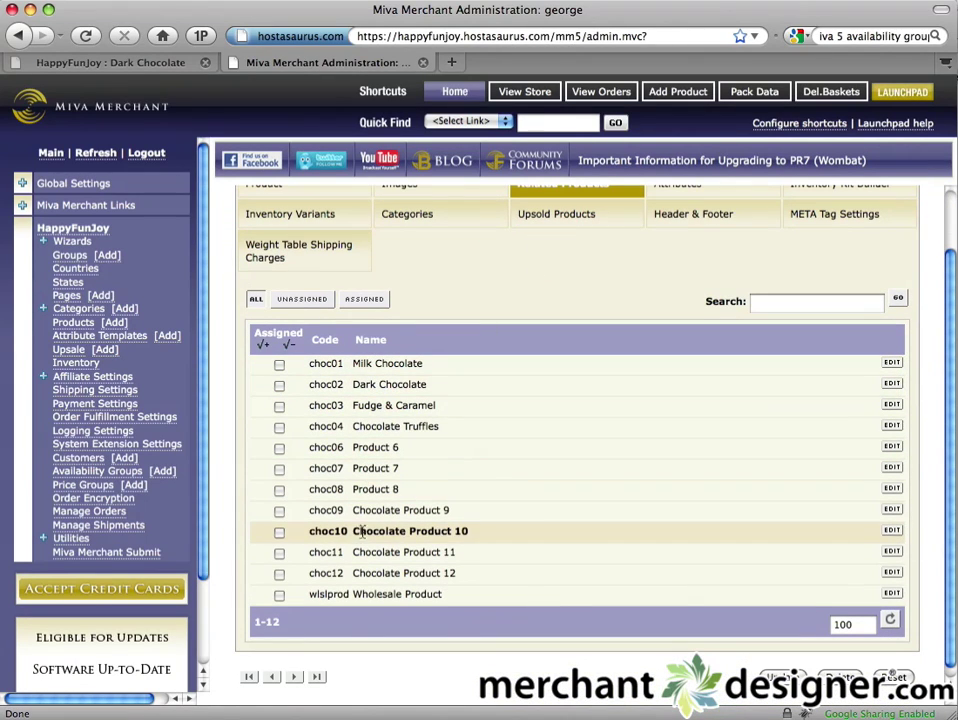
left_click(279, 365)
left_click(279, 405)
left_click(279, 427)
scroll(278, 450, "down", 1)
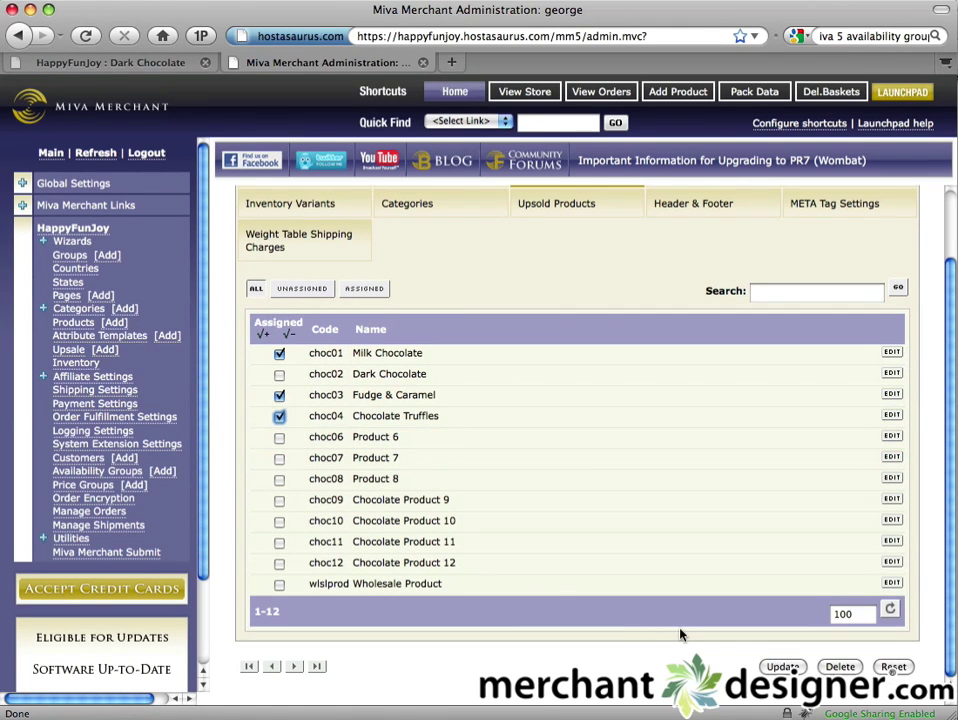
left_click(785, 666)
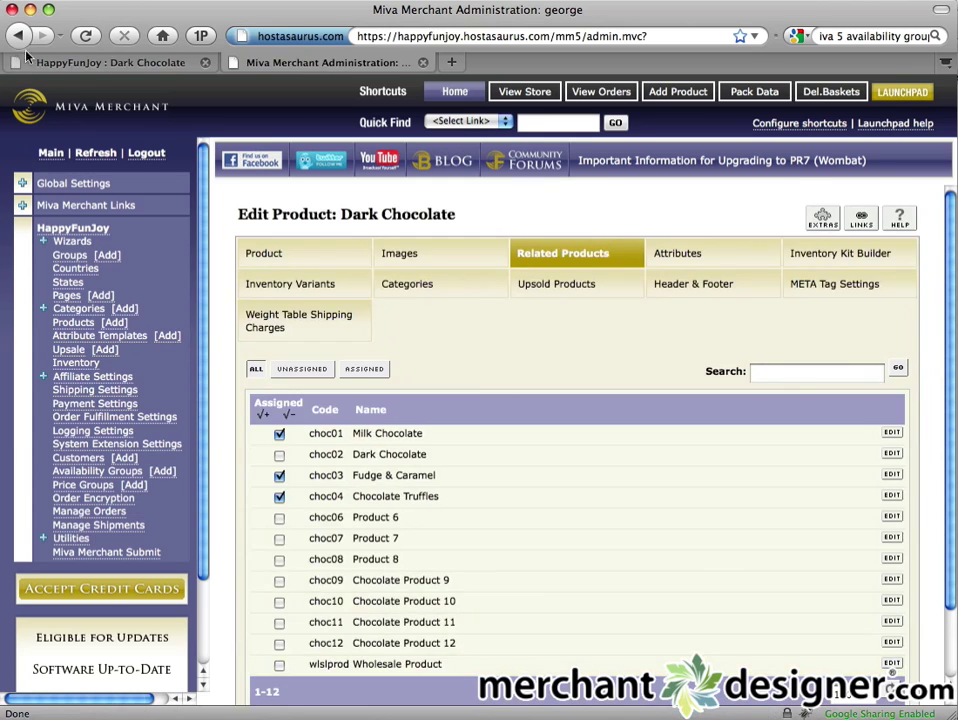
Step: Reload the storefront Dark Chocolate page to see its new recommendations
left_click(100, 63)
left_click(86, 35)
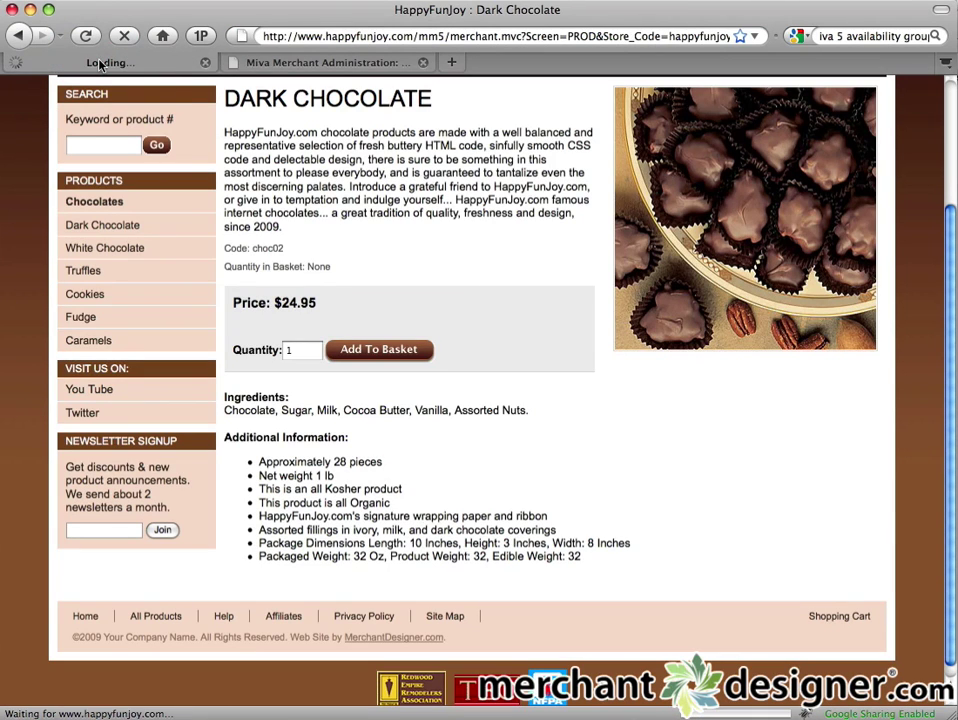
scroll(193, 247, "down", 5)
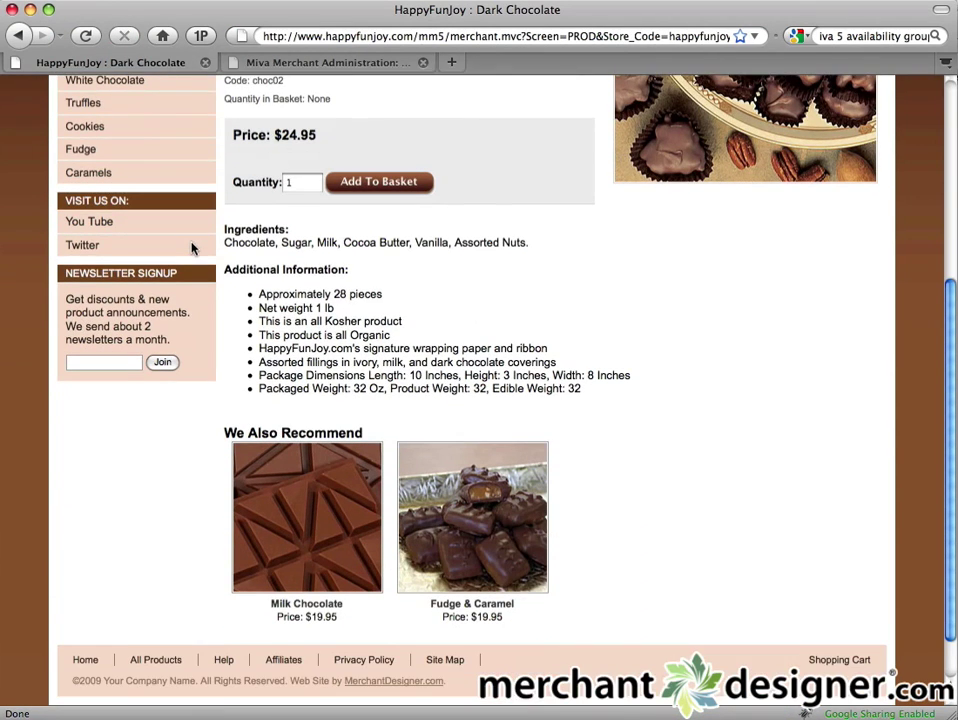